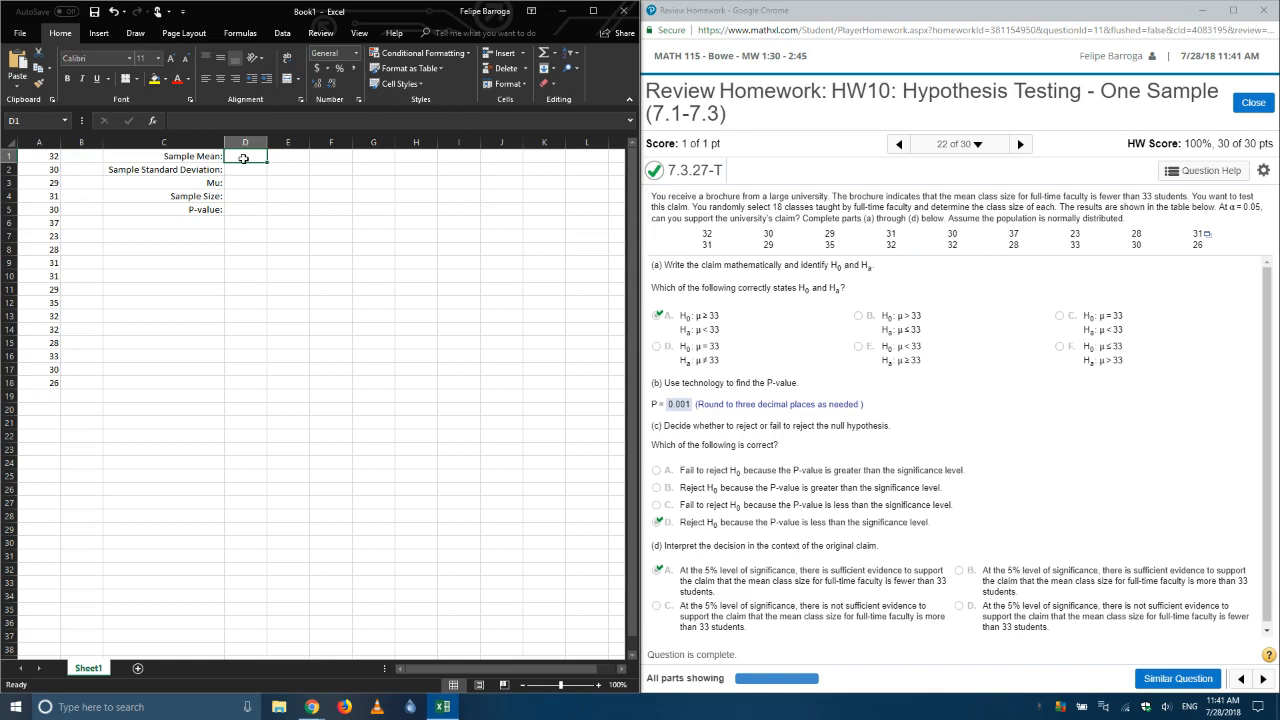
Step: Calculate the sample mean in D1 with an AVERAGE formula over the data in A1:A18
type("=avera")
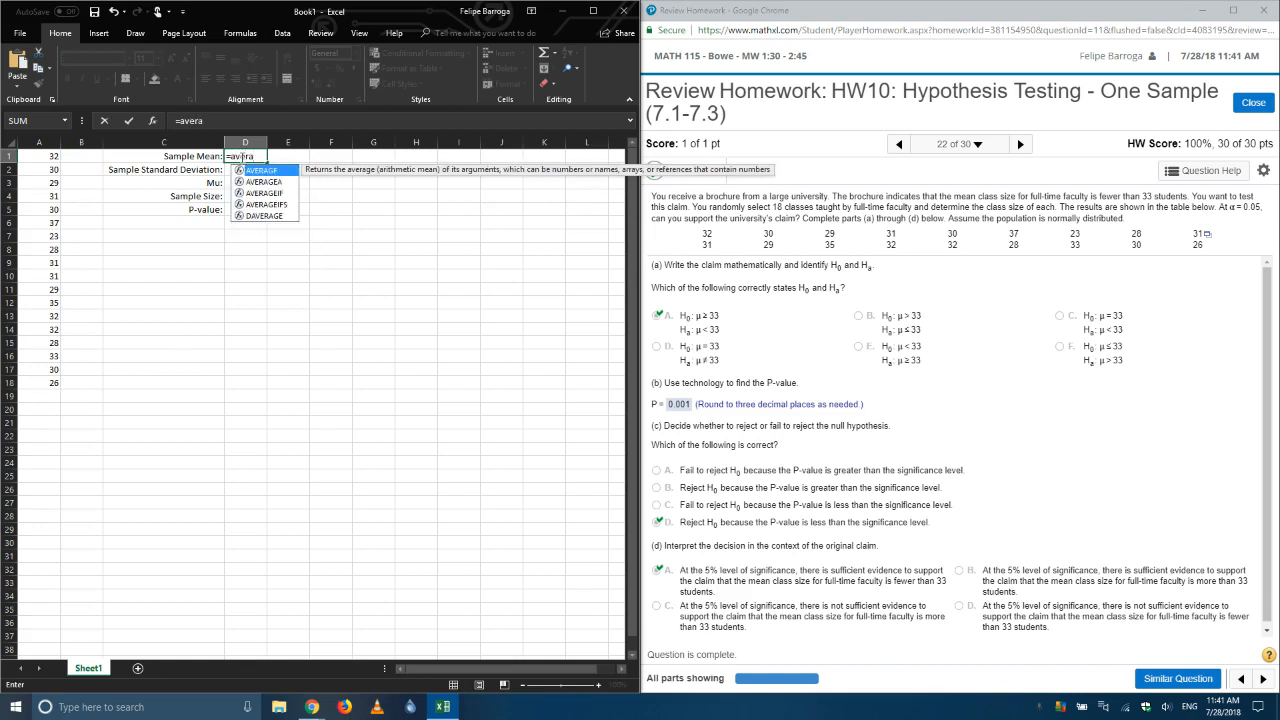
double_click(255, 170)
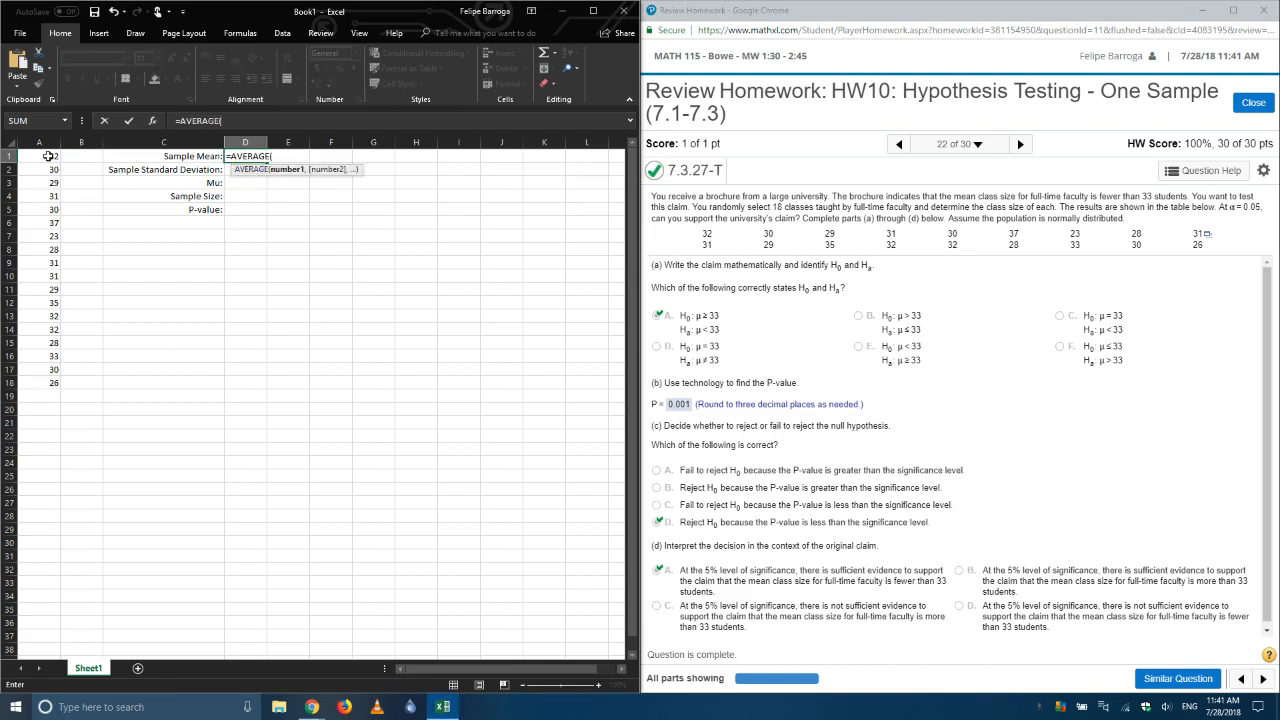
left_click_drag(48, 156, 45, 383)
key("Return")
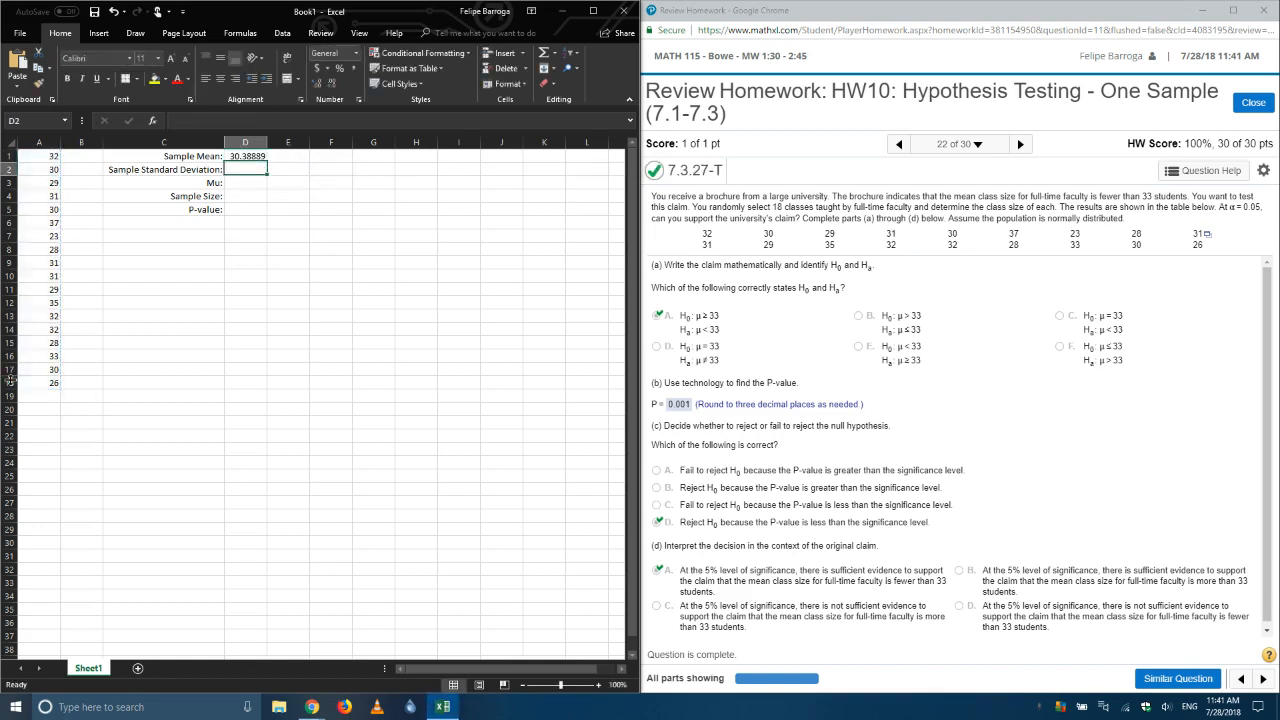
Step: Calculate the sample standard deviation in D2 with STDEV.S over the data in A1:A18
type("=std")
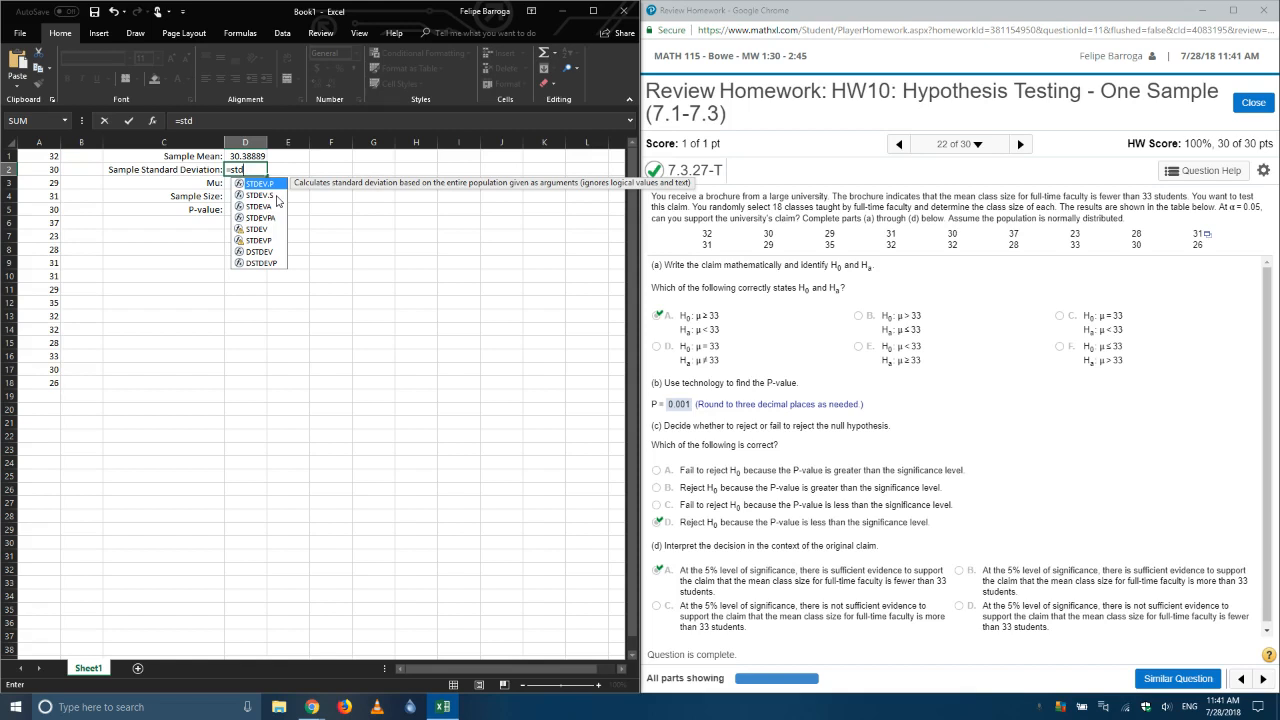
double_click(278, 196)
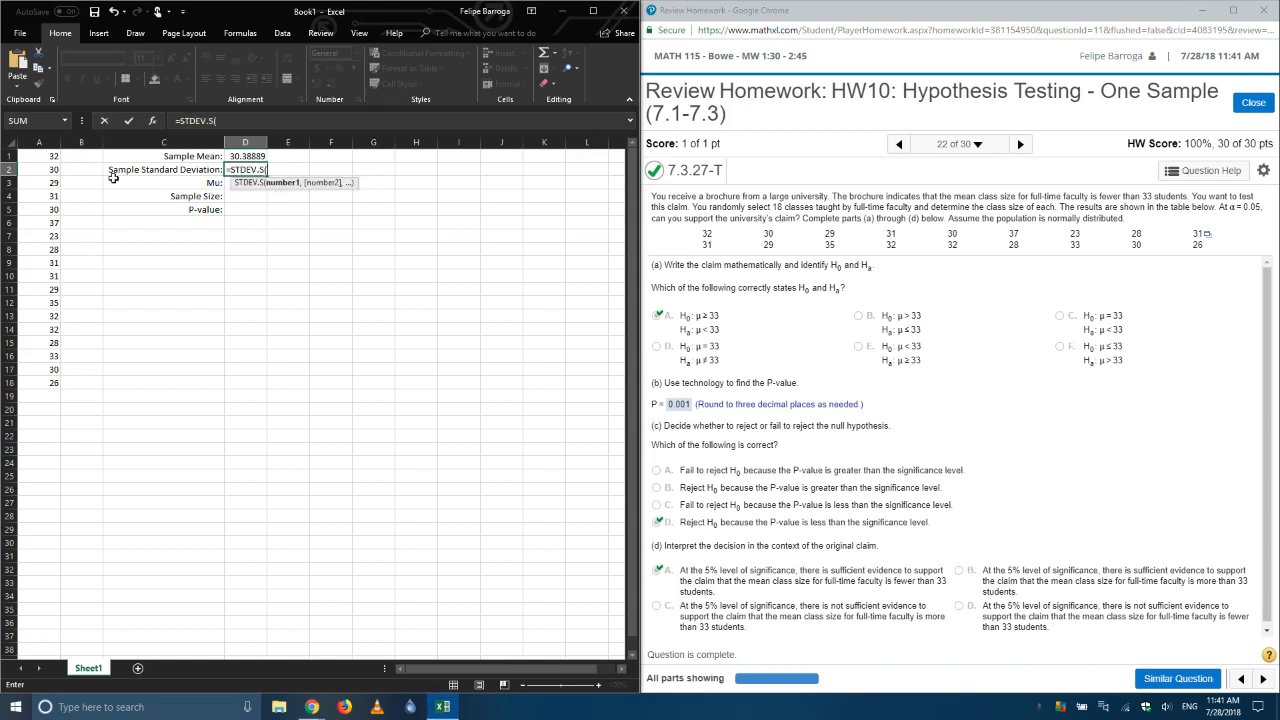
left_click_drag(35, 158, 32, 376)
key("Return")
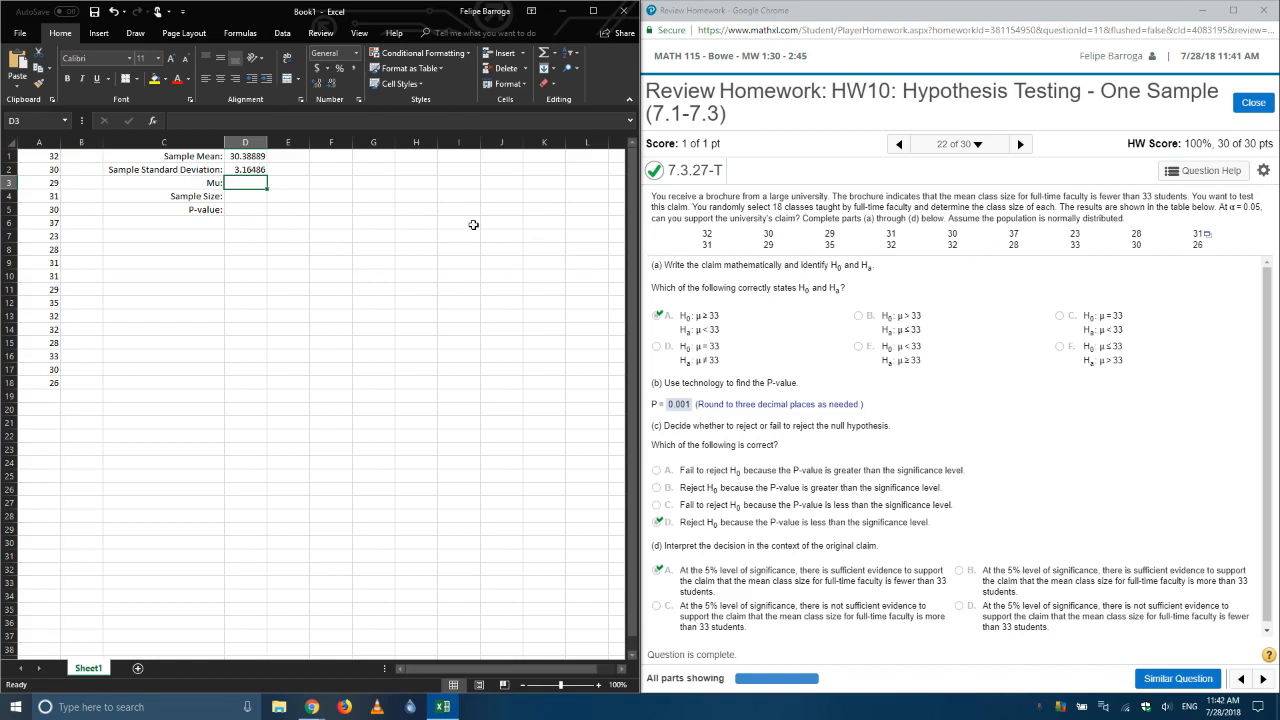
Step: Enter 33 as Mu in D3 and calculate the sample size in D4 with COUNT over A1:A18
type("33")
key("Return")
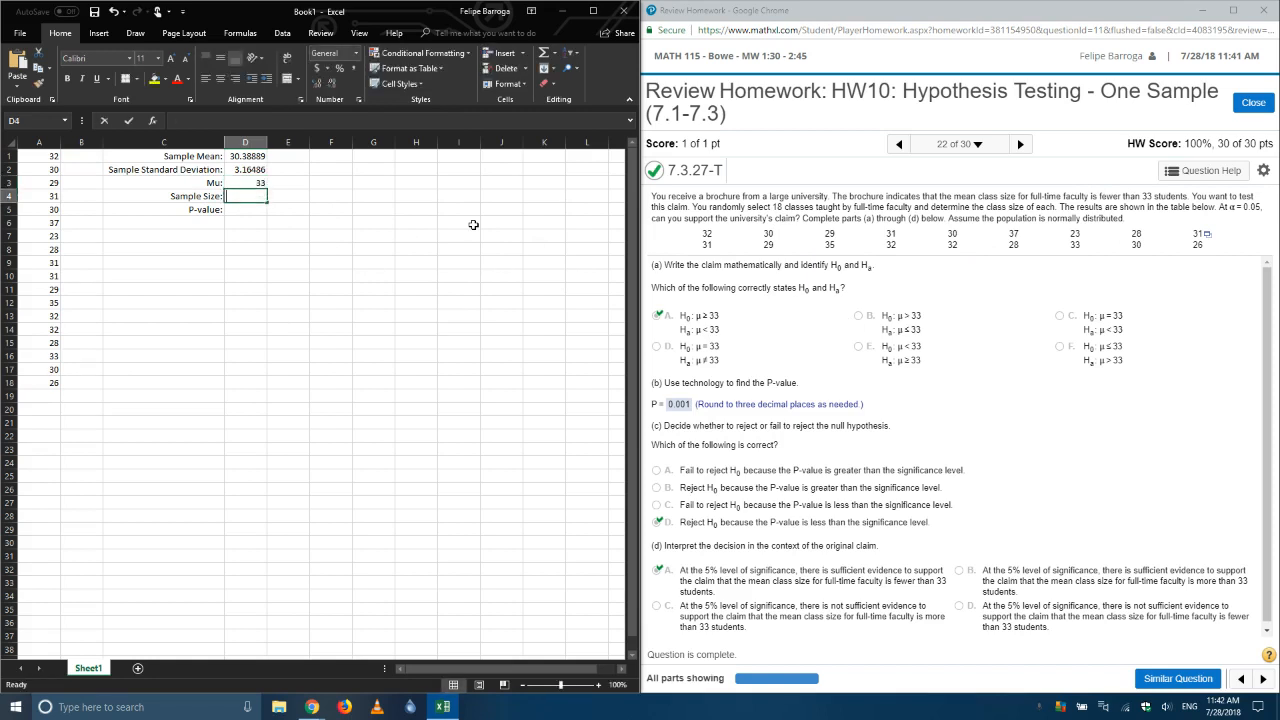
type("=coun")
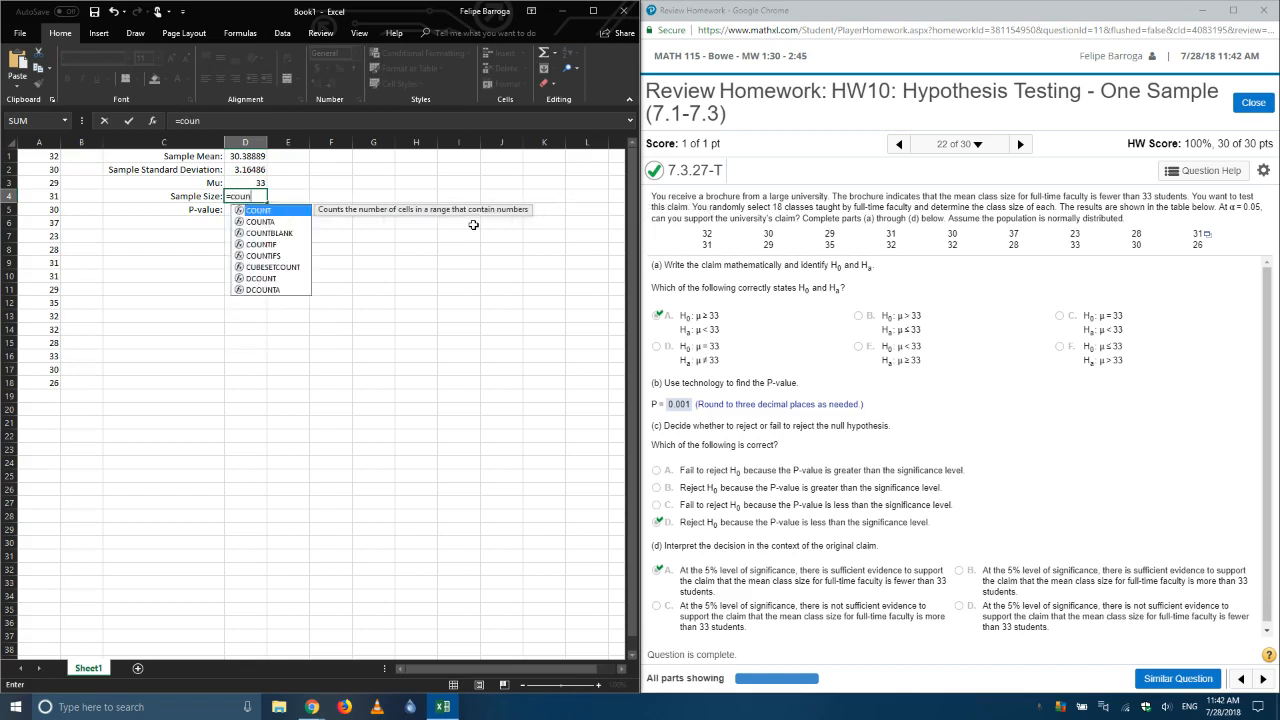
type("t")
key("Tab")
left_click_drag(46, 157, 40, 392)
key("Return")
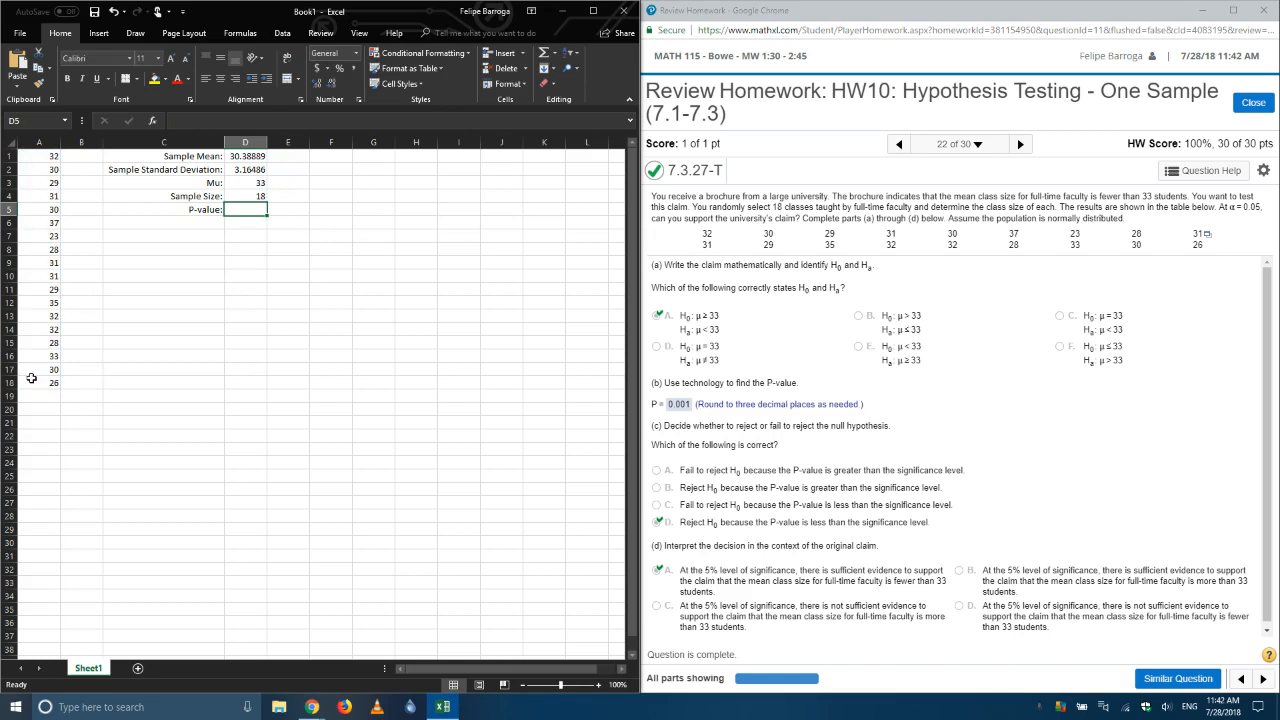
Step: Insert a cell above the P-value label, shifting cells down, and label it "T Test Statistic:"
right_click(195, 210)
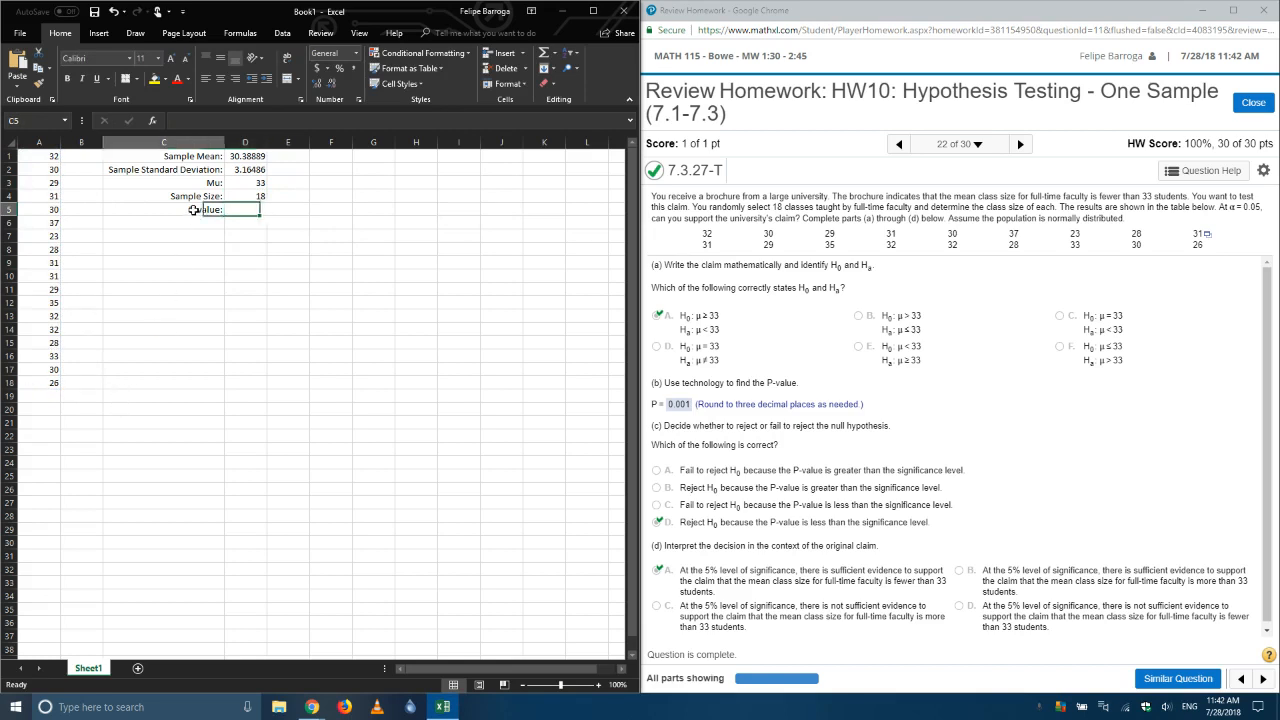
left_click(228, 336)
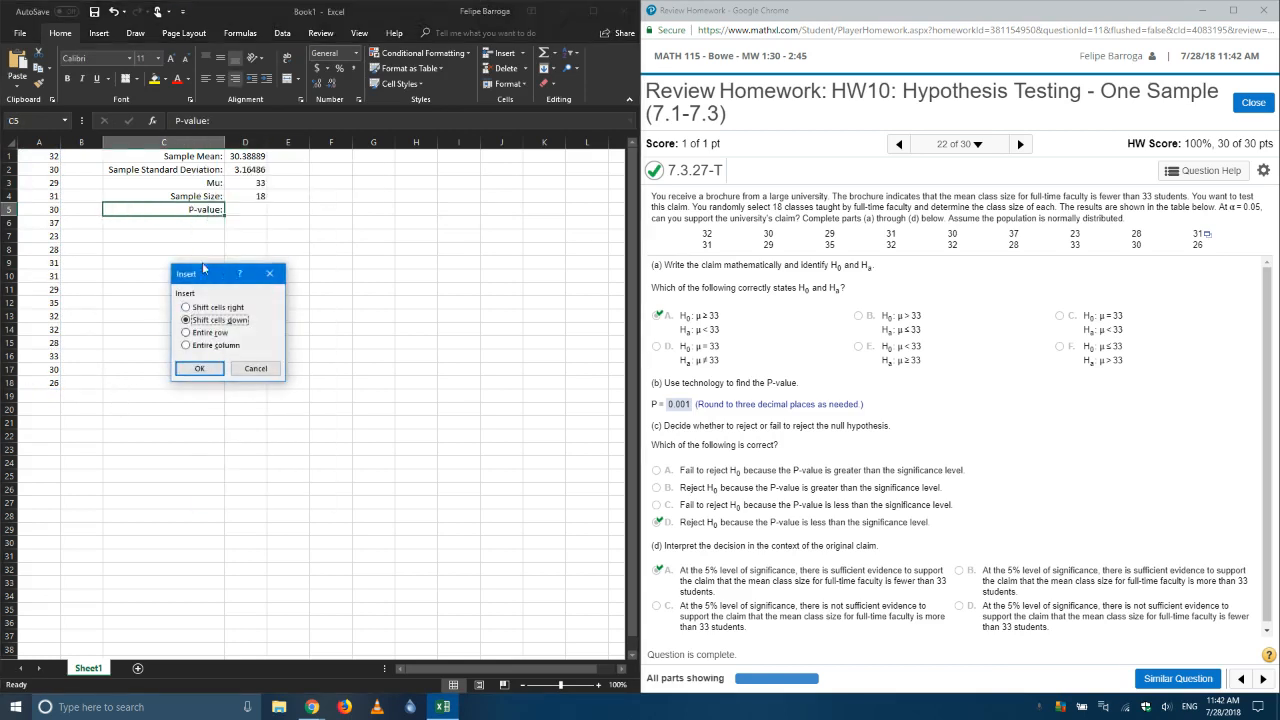
left_click(199, 368)
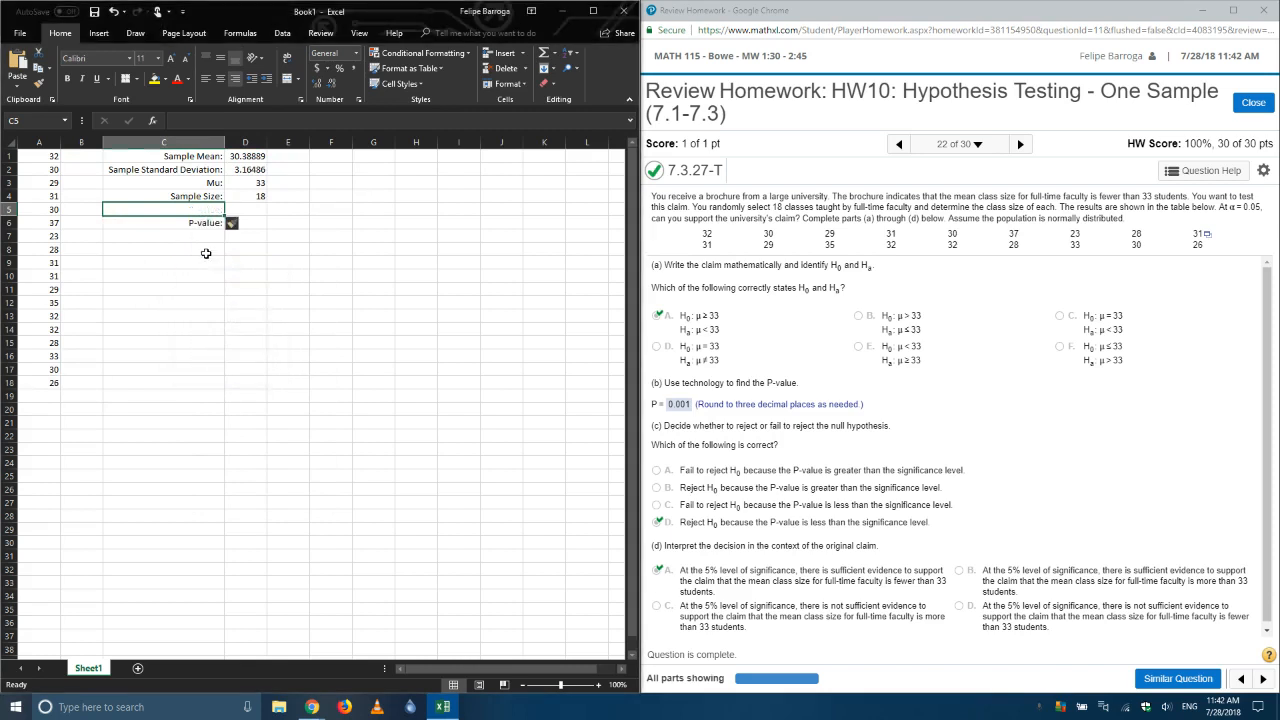
type("T T")
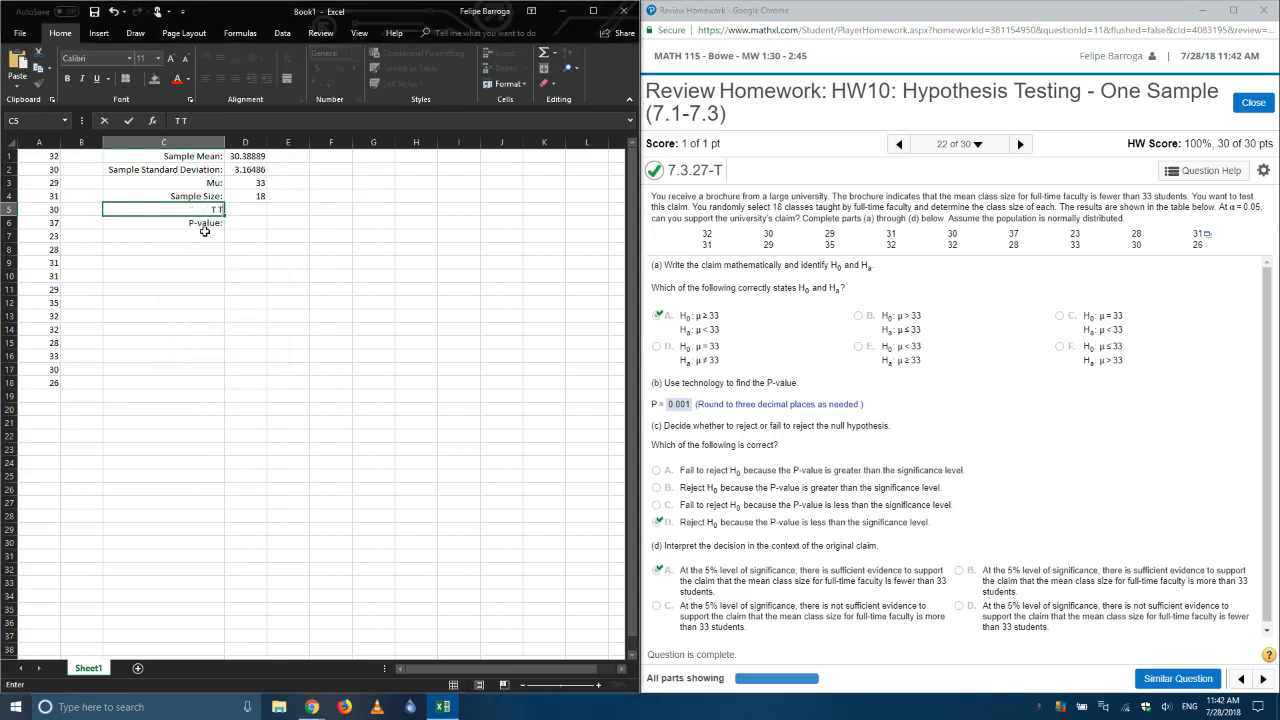
type("est Statistic:")
key("Tab")
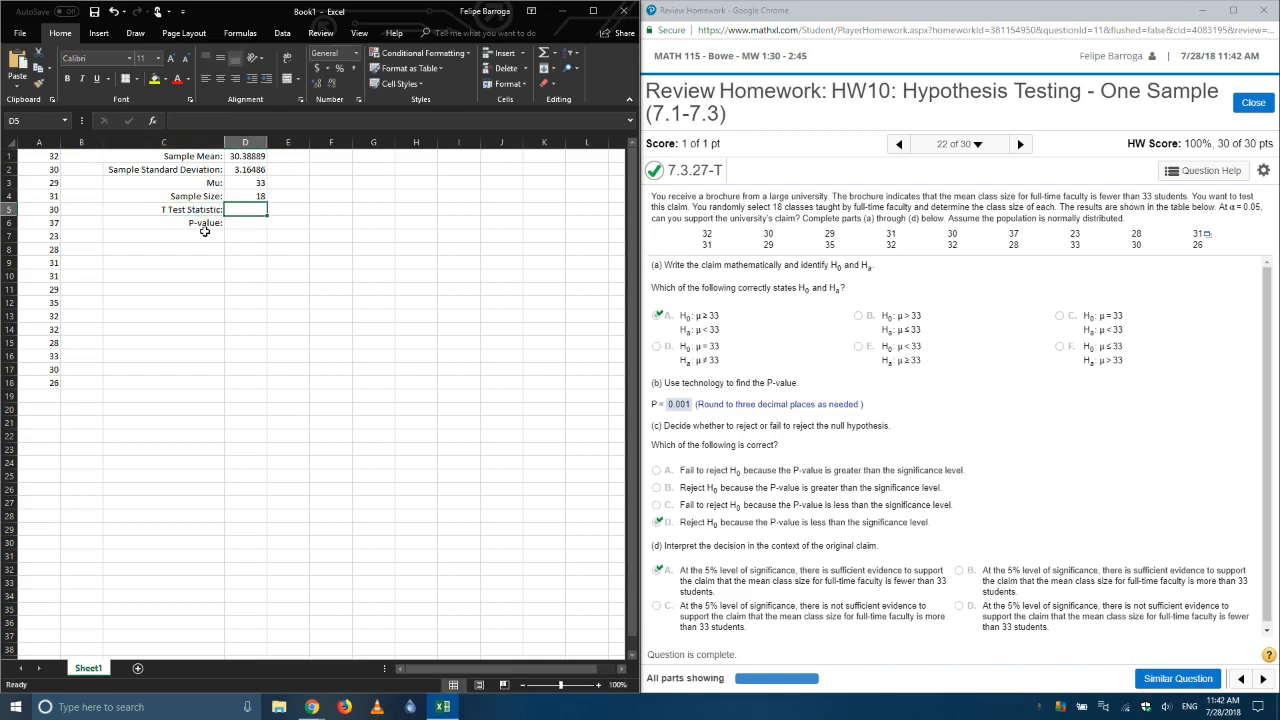
Step: Consult the t formula image in the browser, then calculate the test statistic in D5 as =(D1-D3)/(D2/SQRT(D4))
key("alt+Tab")
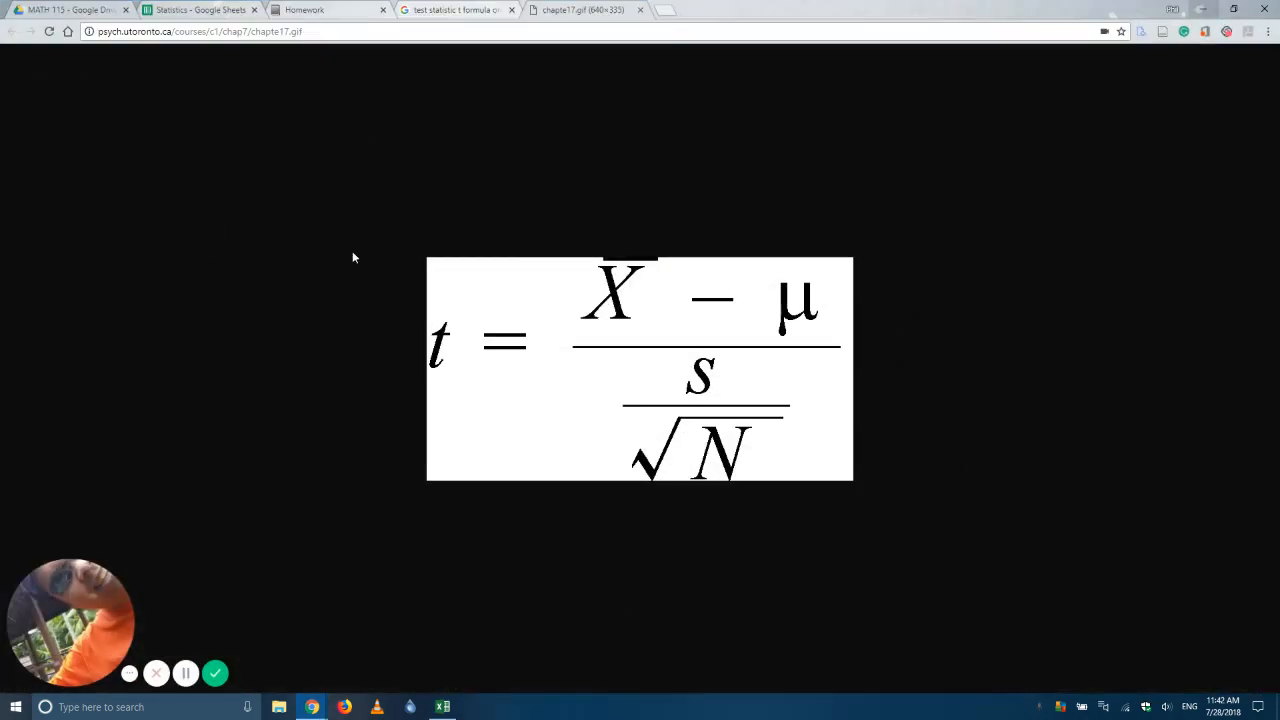
left_click(1208, 10)
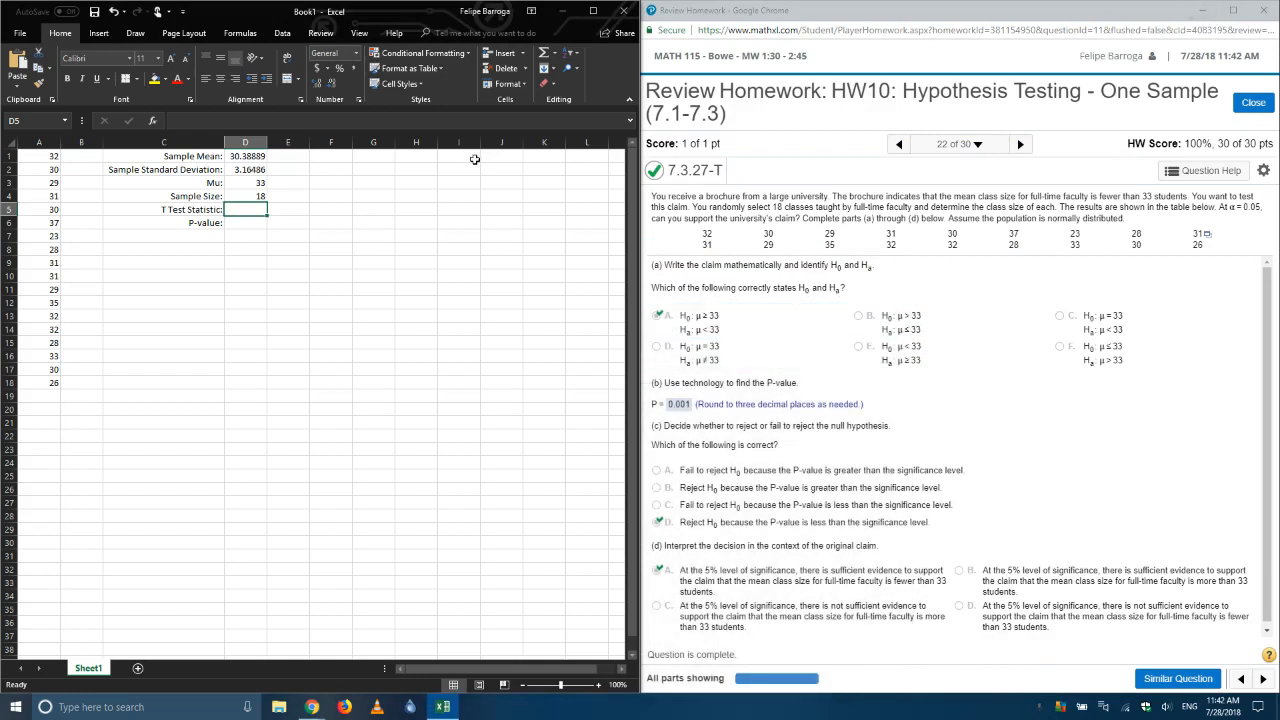
type("=")
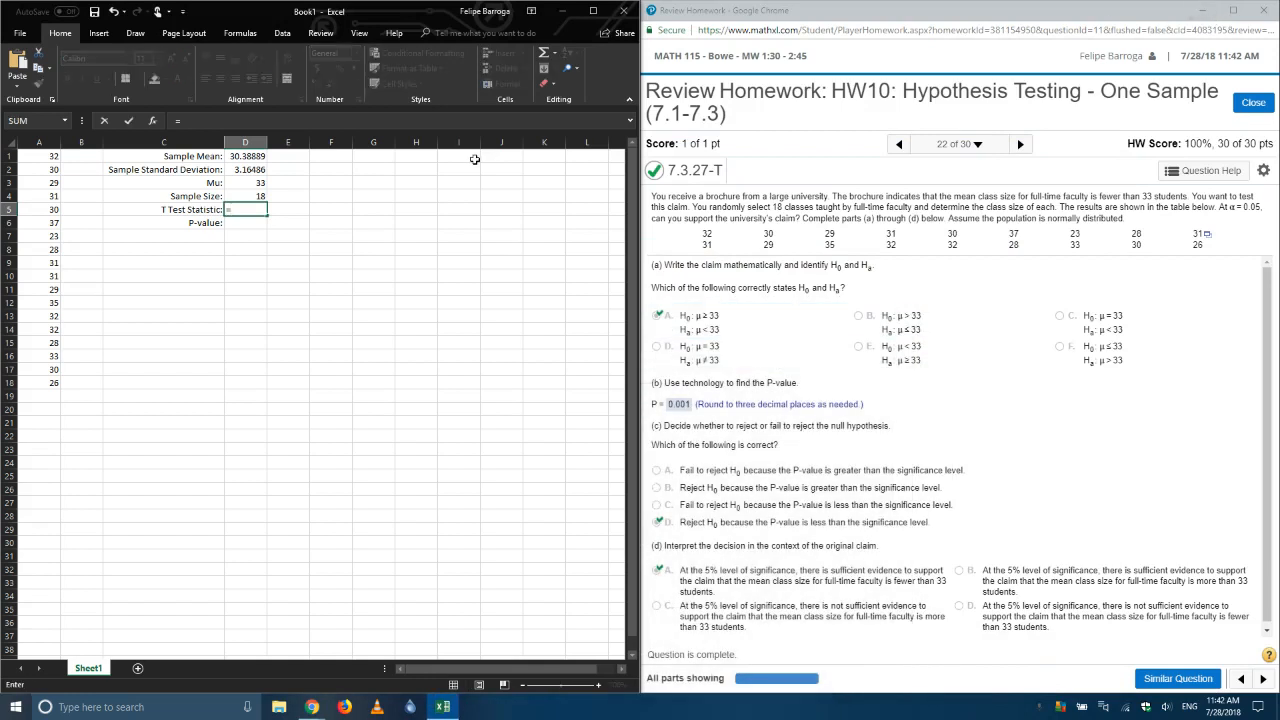
type("(")
left_click(247, 156)
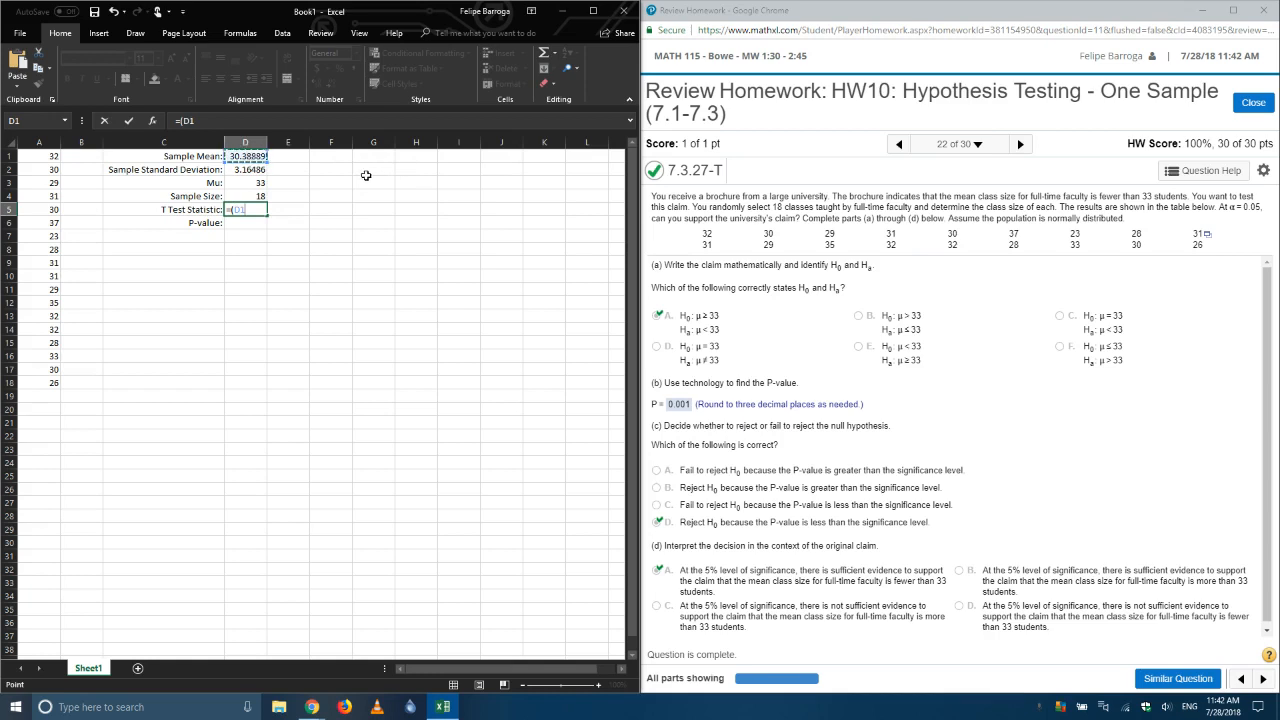
type("-")
left_click(259, 184)
type(")/(")
left_click(250, 170)
type("/sq")
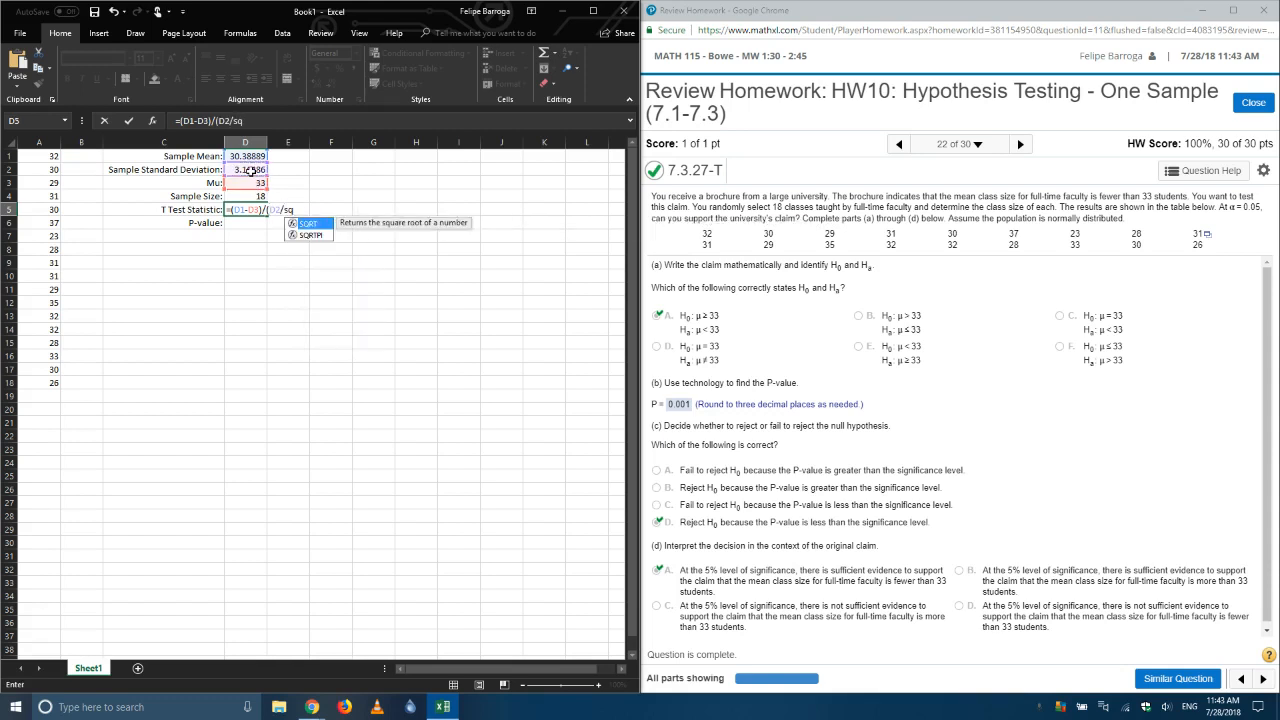
key("Tab")
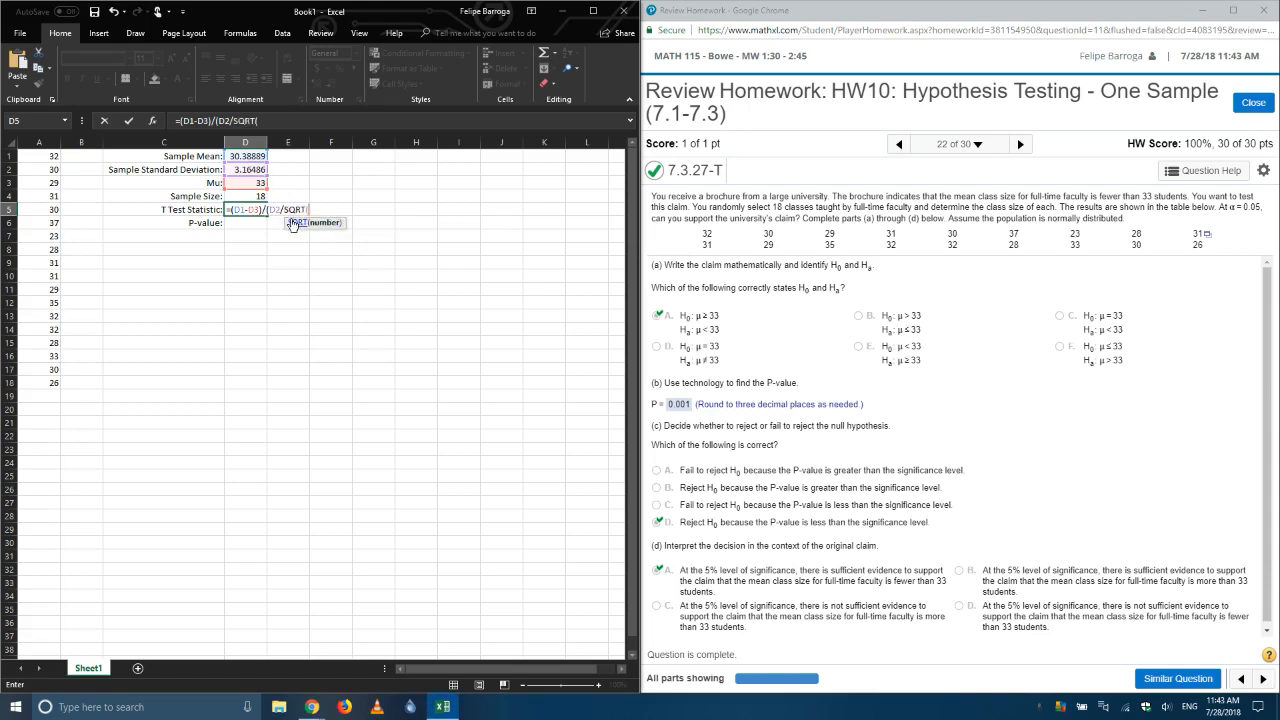
left_click(241, 199)
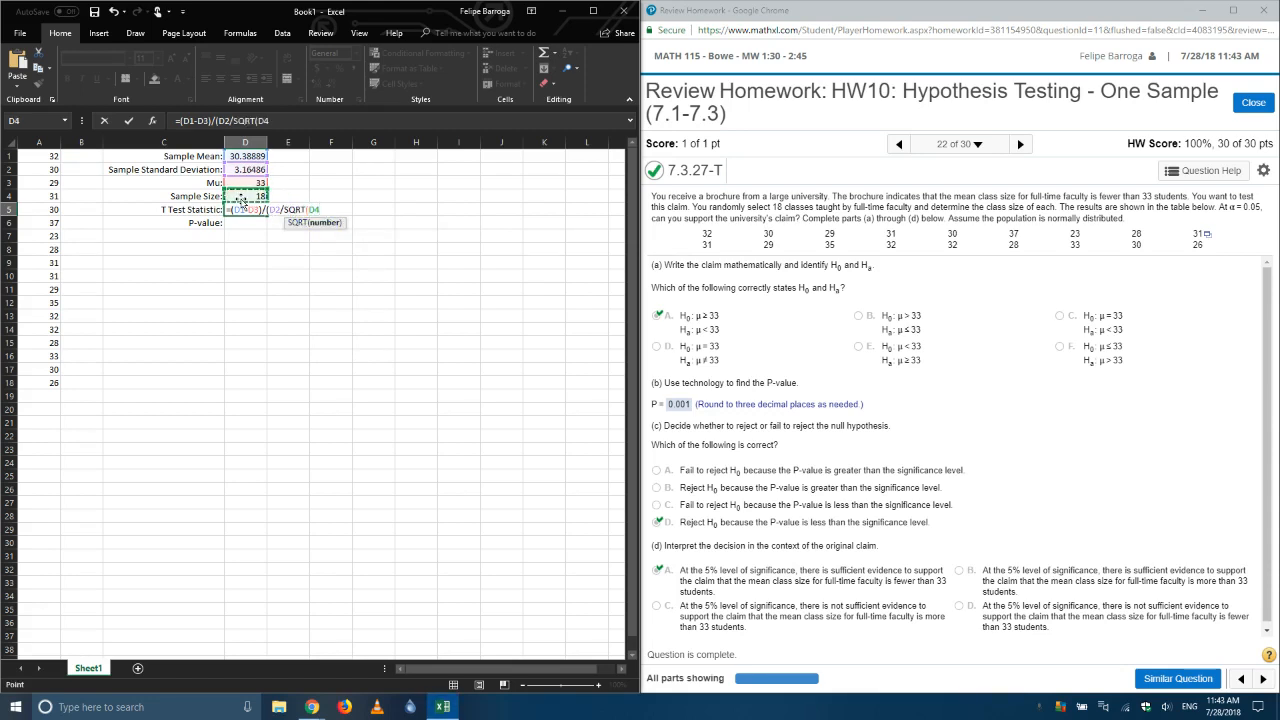
type("))")
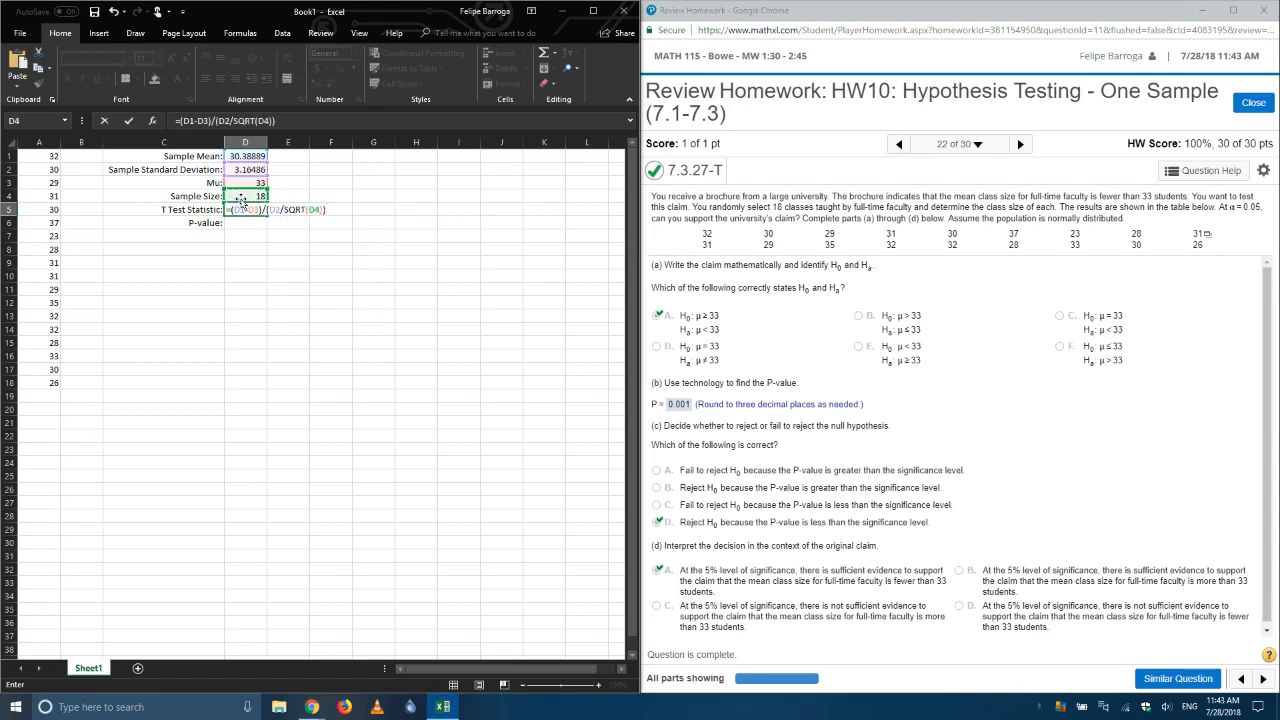
key("Return")
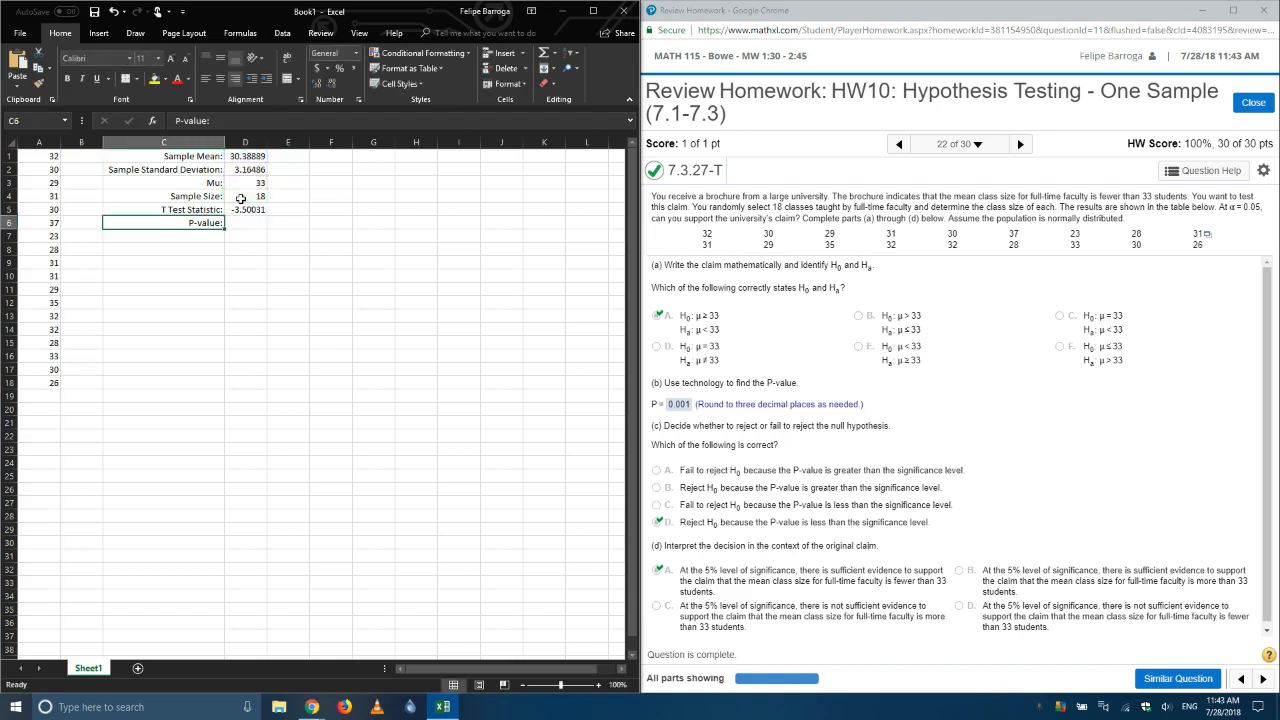
Step: Calculate the left-tailed P-value in D6 with =T.DIST(D5,D4-1,TRUE) and check the finished formula
key("Right")
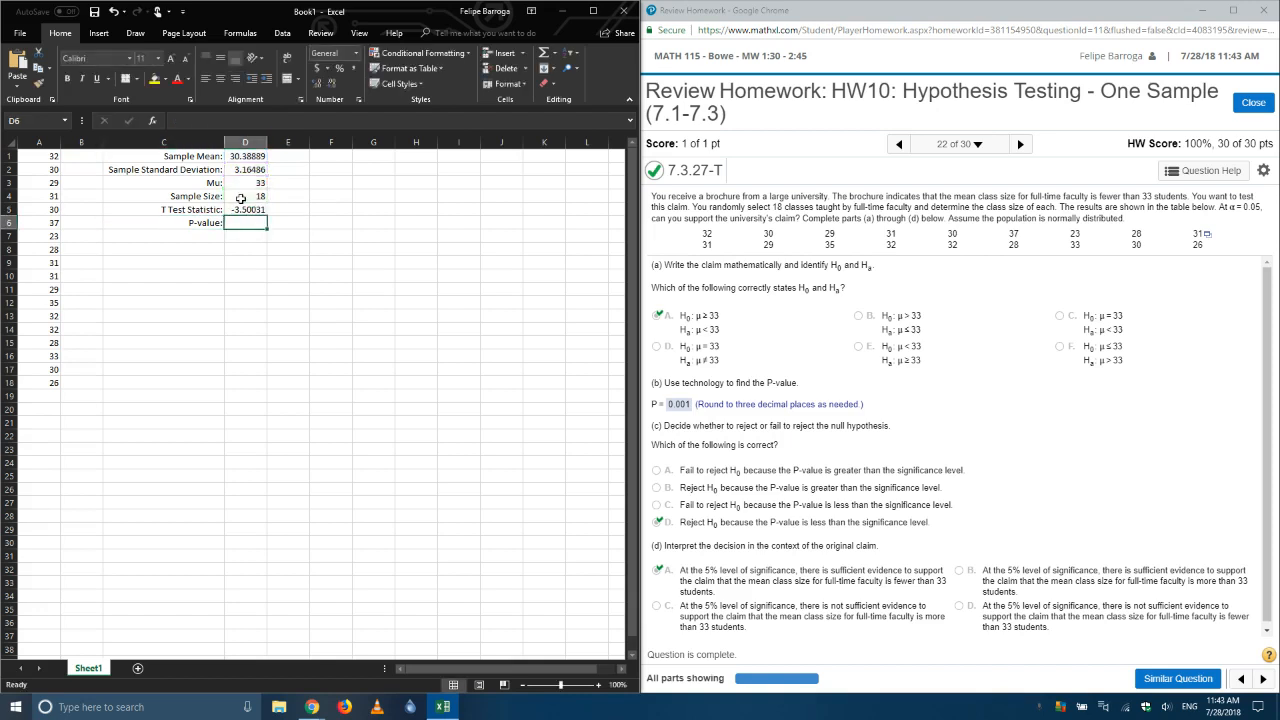
left_click(240, 209)
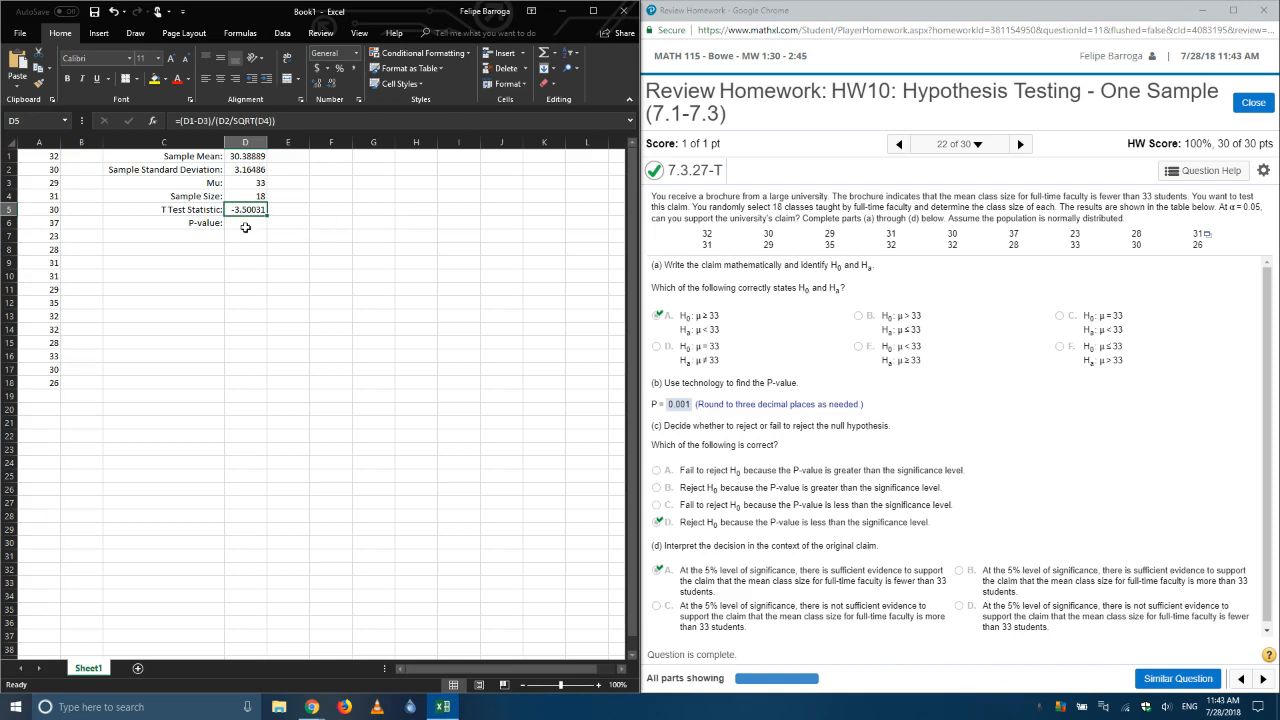
left_click(245, 227)
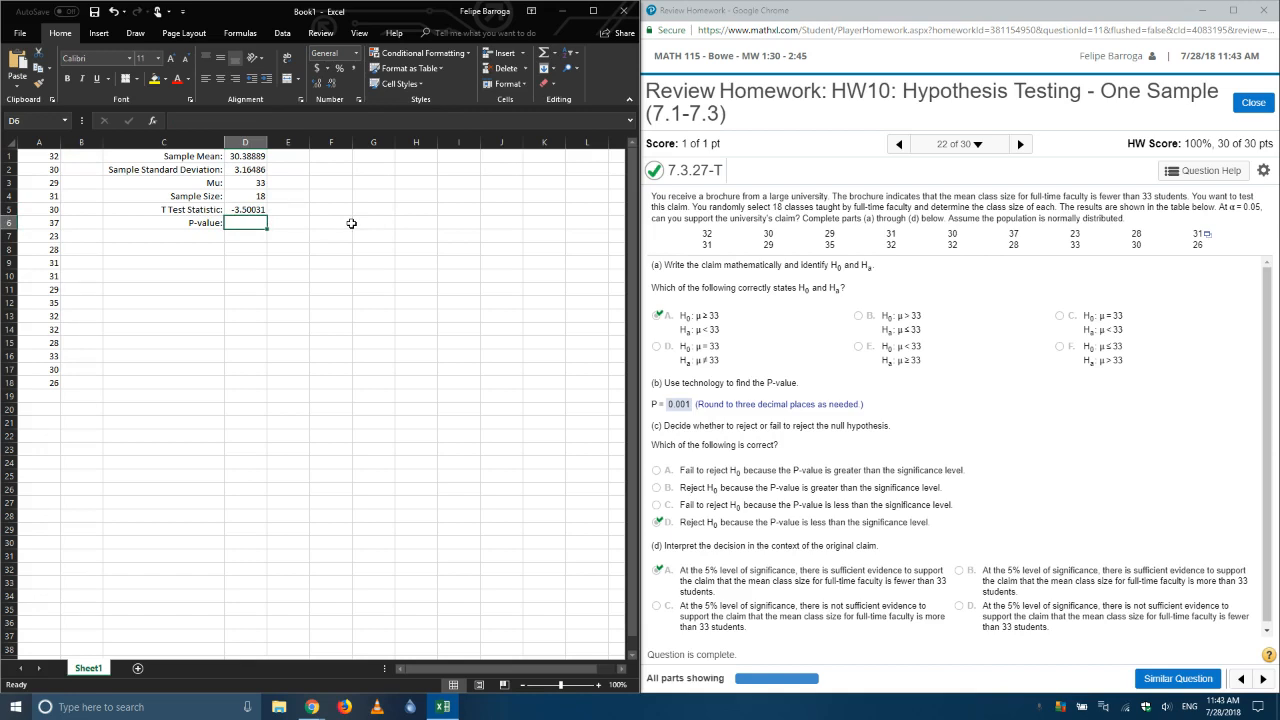
type("=")
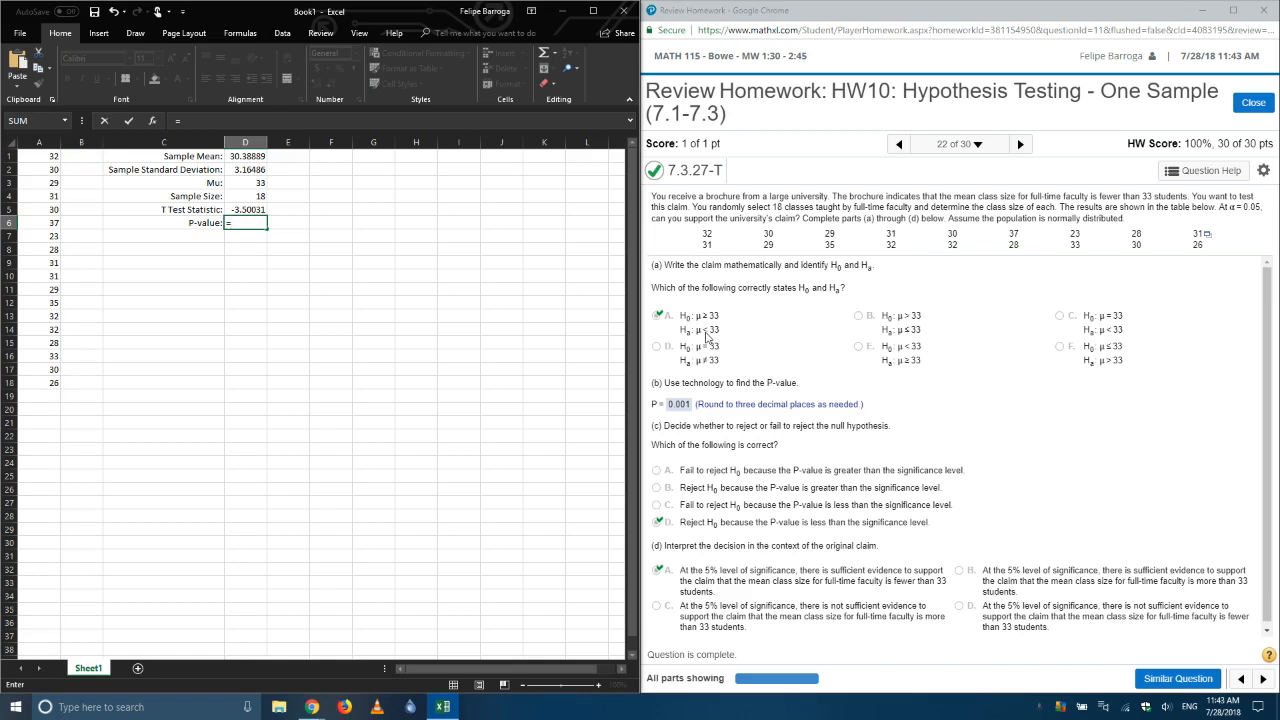
type("t.")
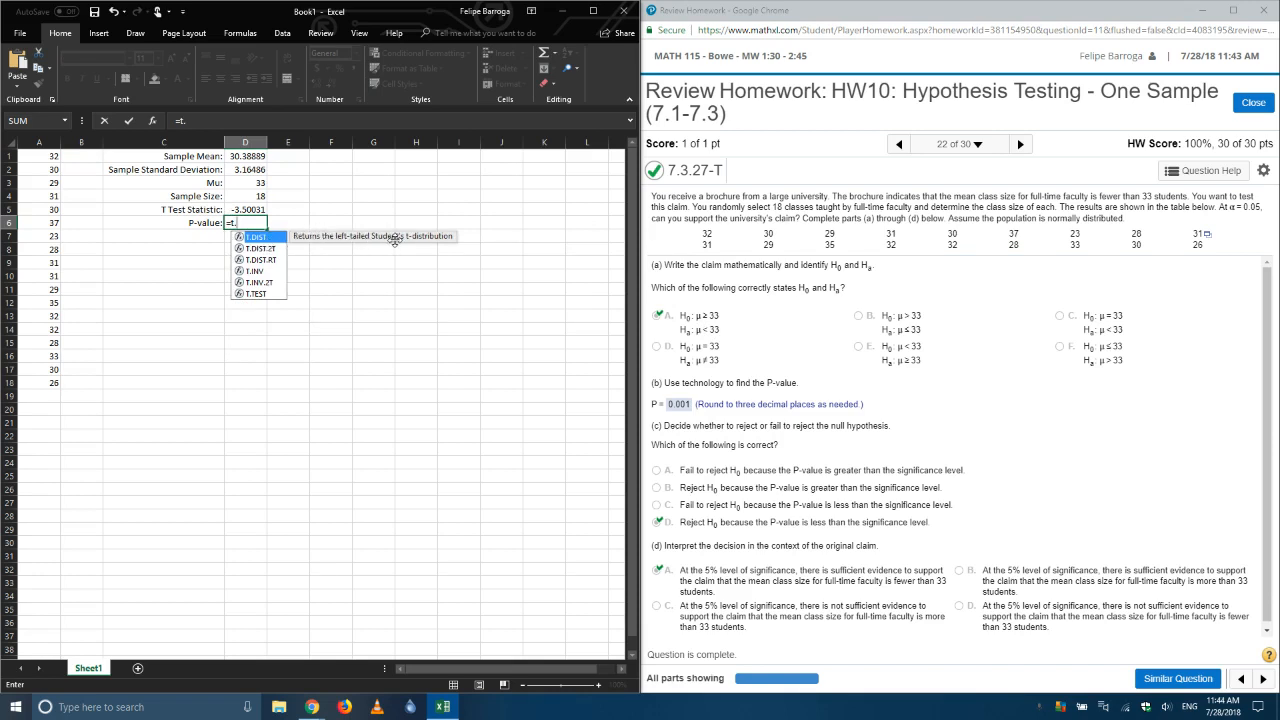
double_click(262, 237)
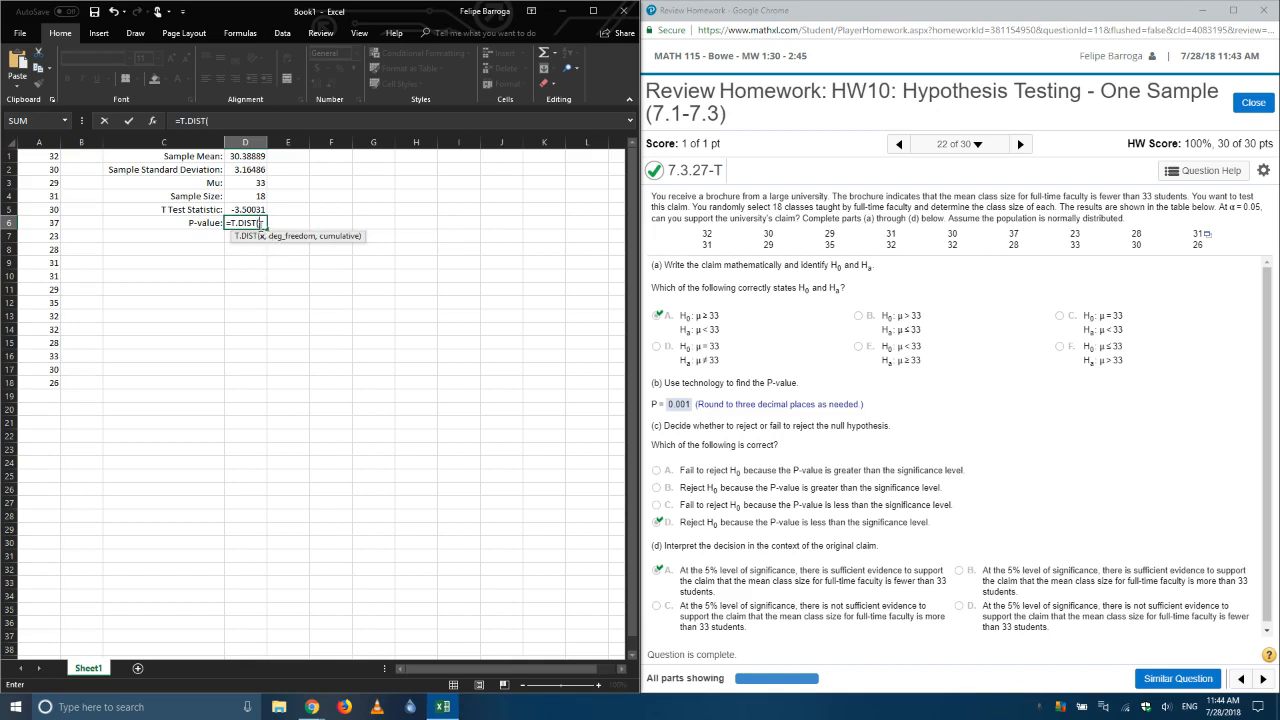
left_click(258, 210)
type(",")
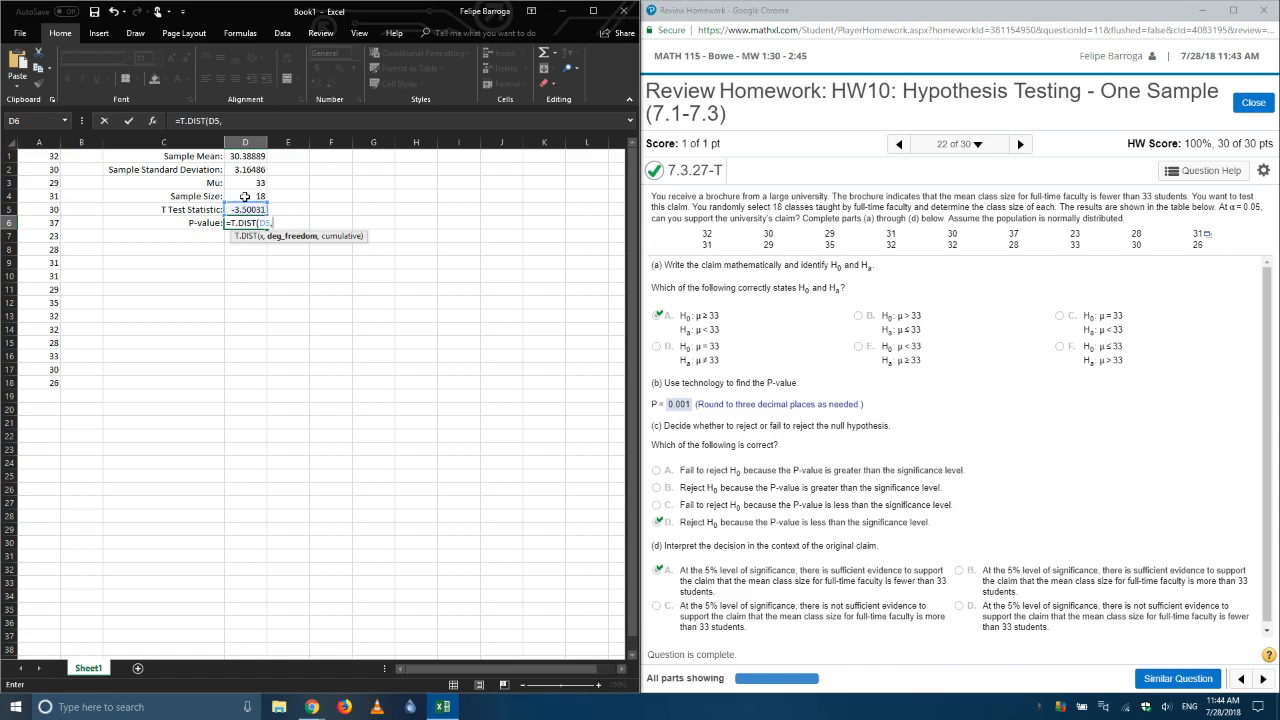
left_click(244, 197)
type("-1,")
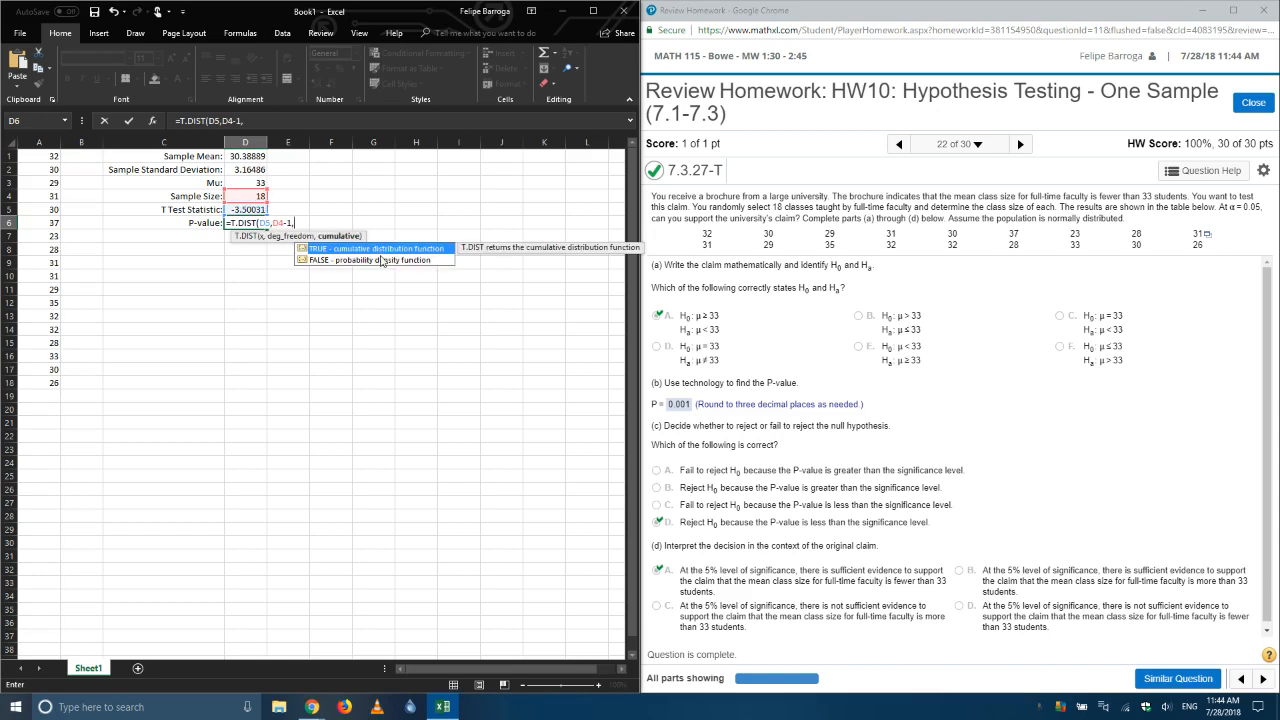
double_click(384, 249)
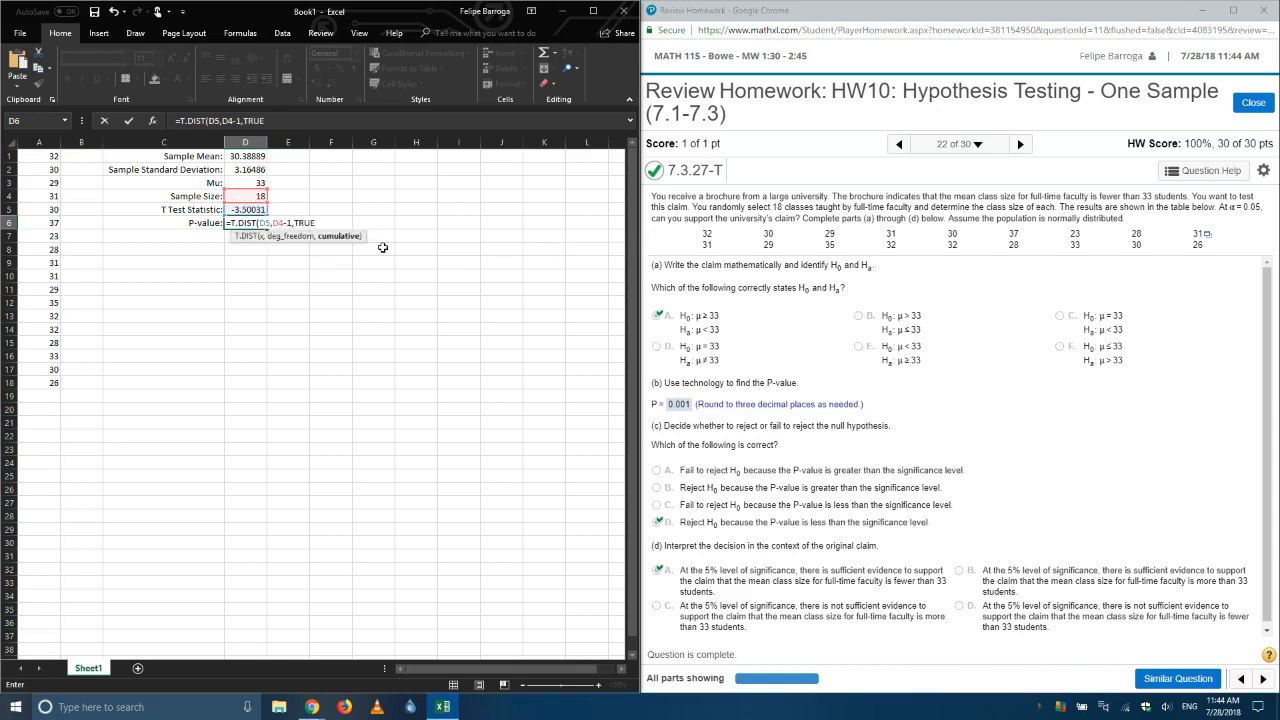
key("Return")
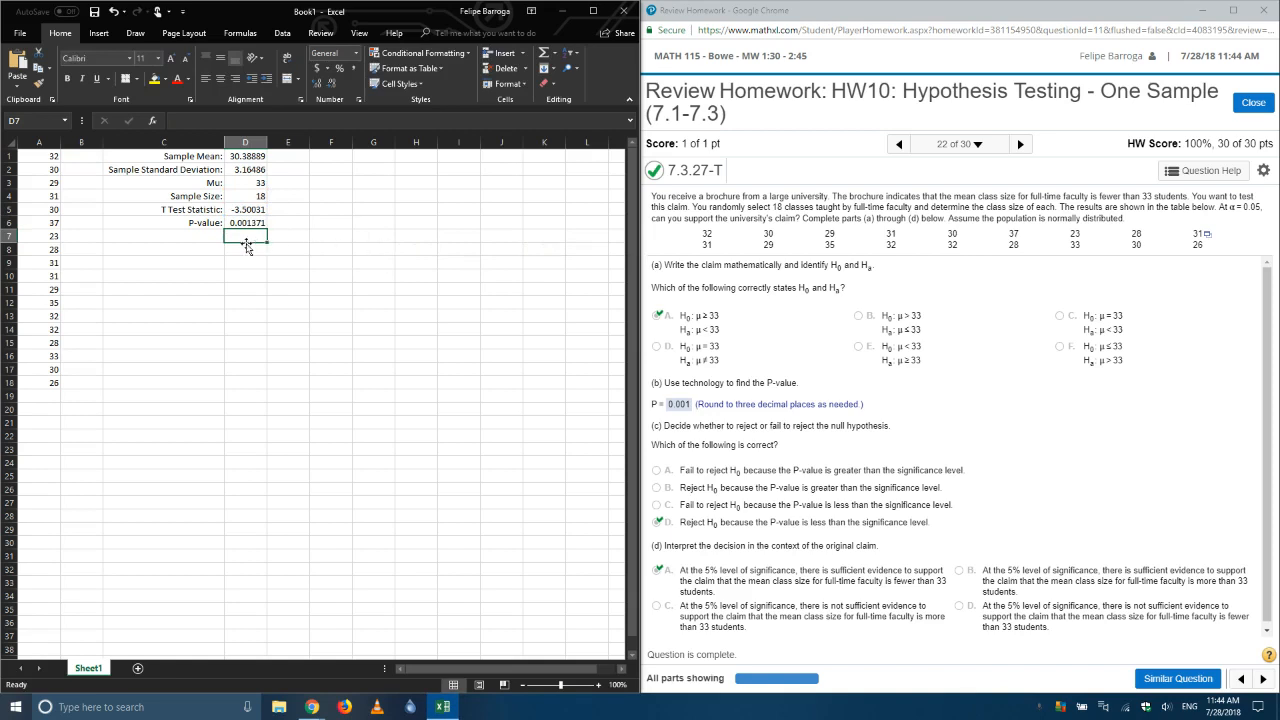
left_click(245, 224)
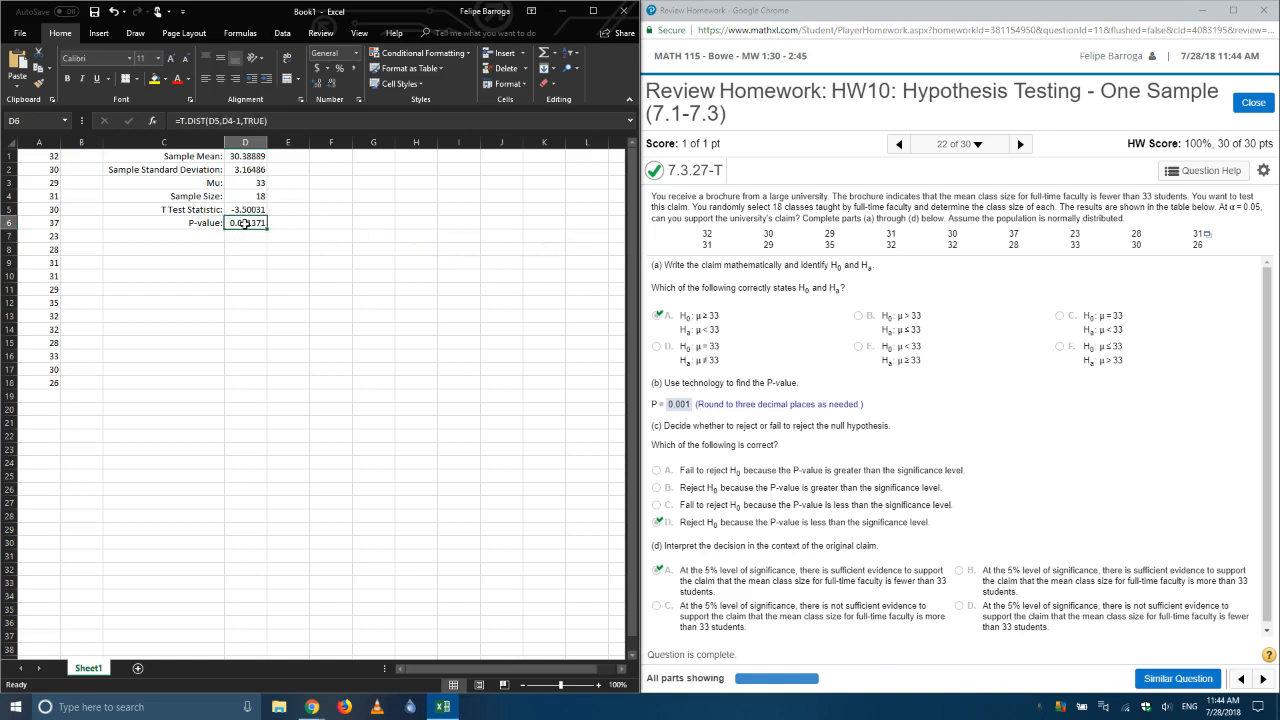
left_click(272, 224)
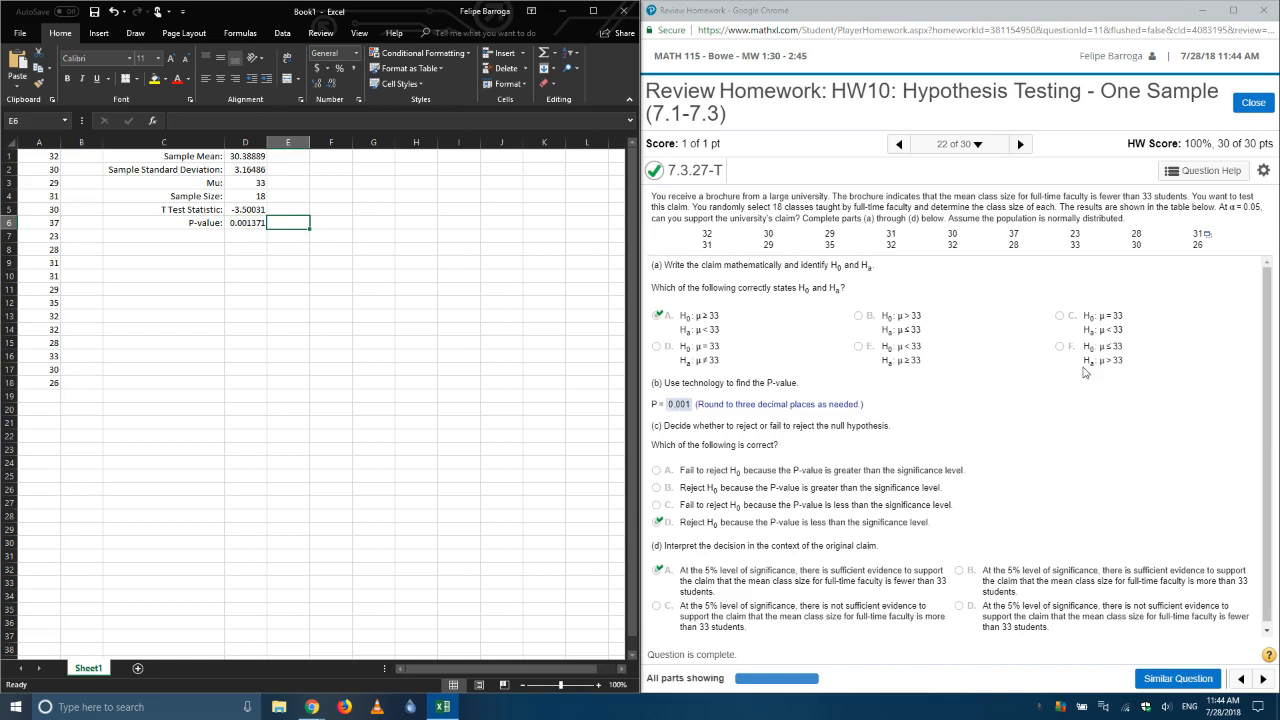
Step: Calculate the right-tailed P-value in E6 with =T.DIST.RT(D5,D4-1) and compare its formula with the left-tailed one in D6
type("=")
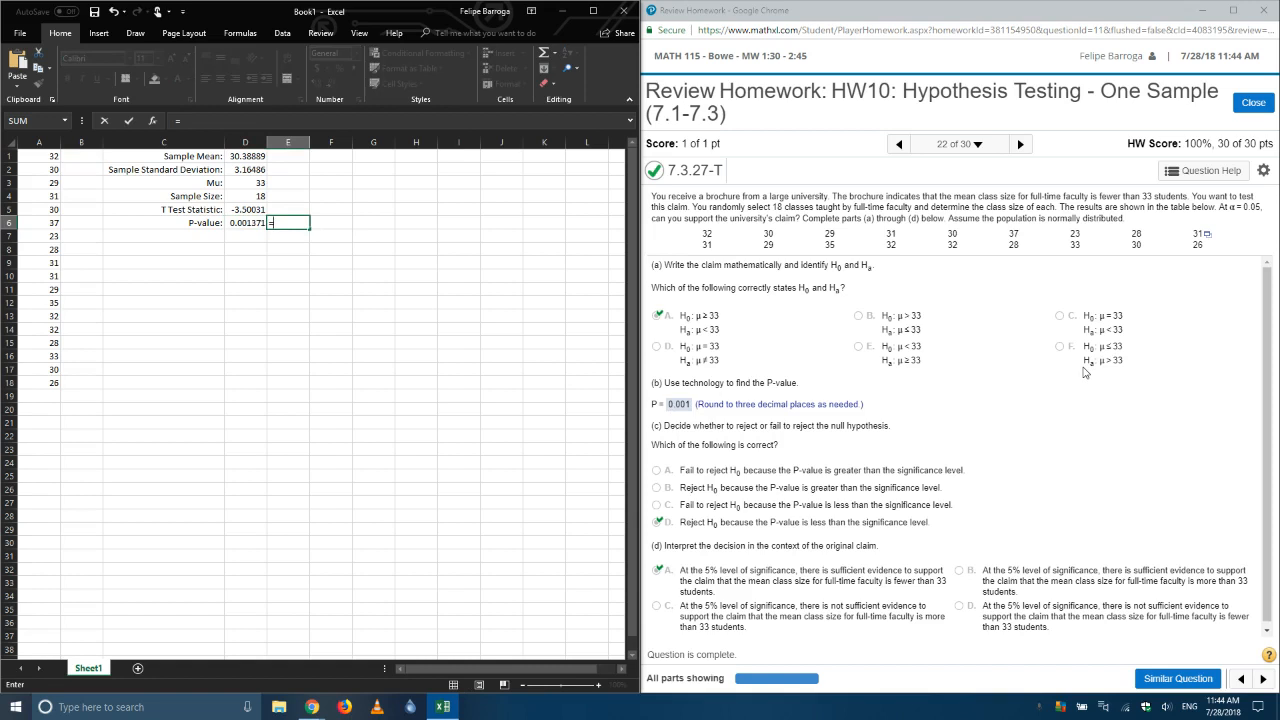
type("t")
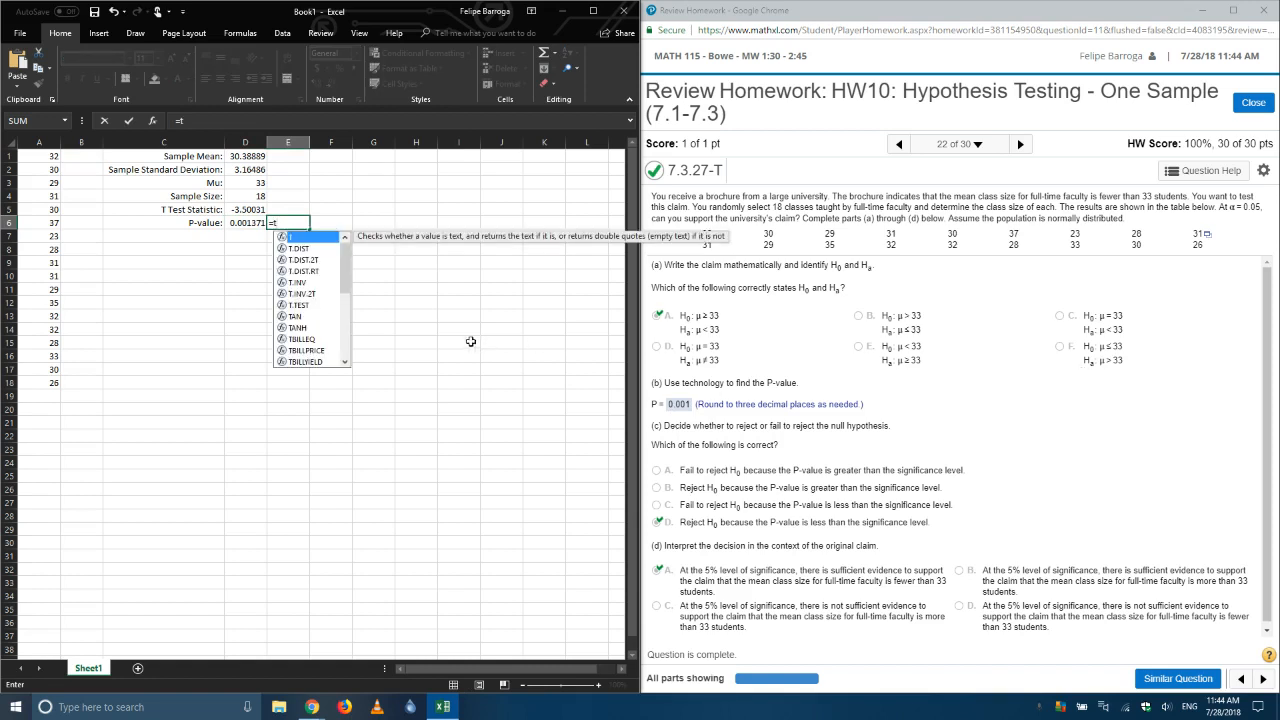
left_click(316, 272)
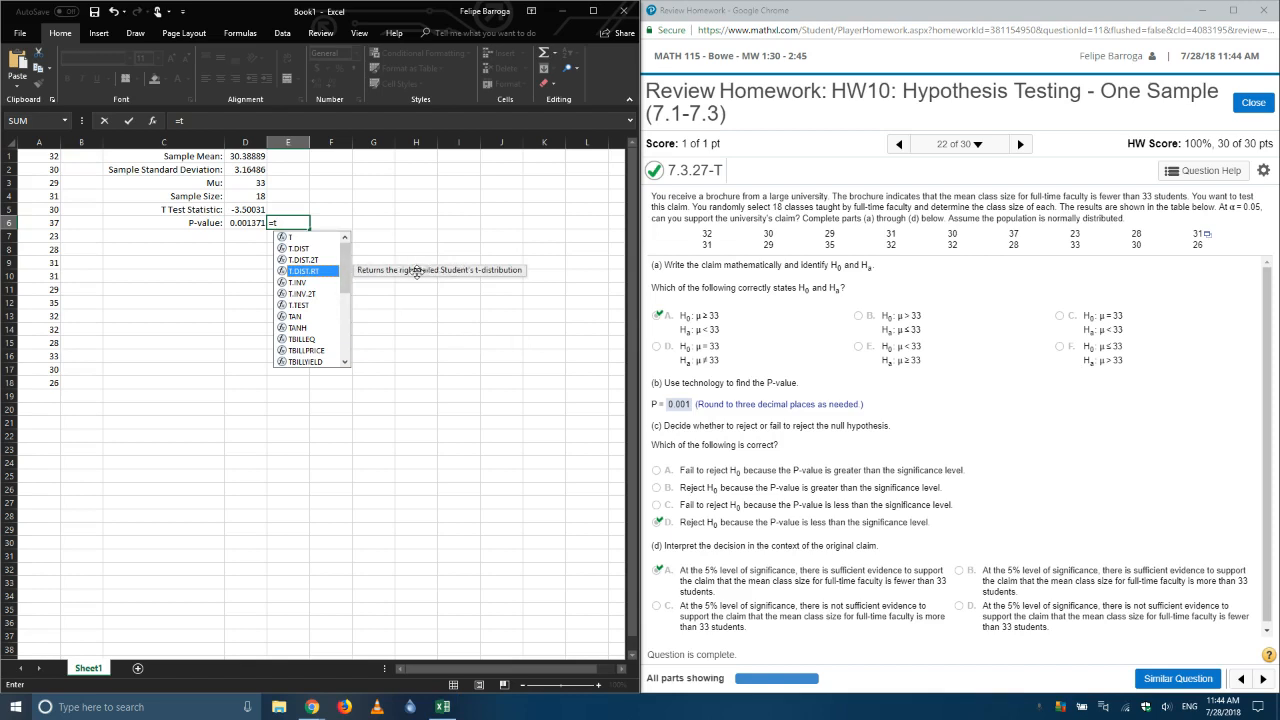
double_click(322, 271)
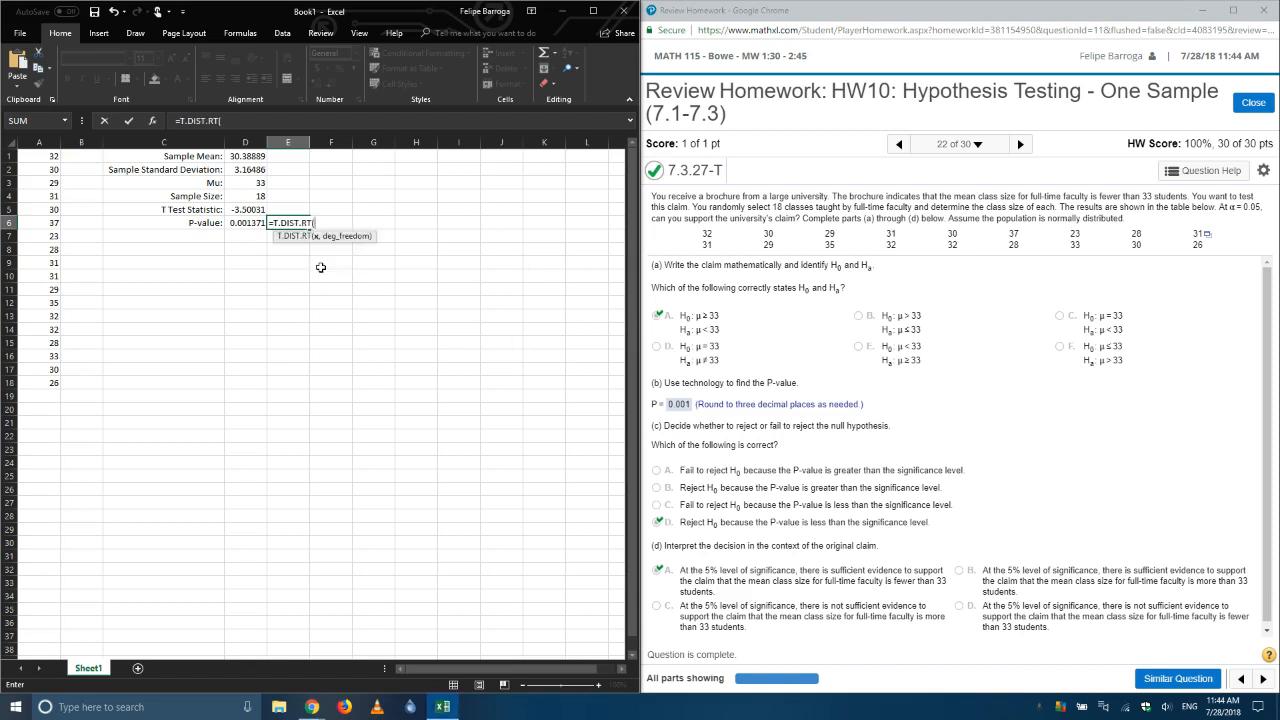
left_click(249, 212)
type(",")
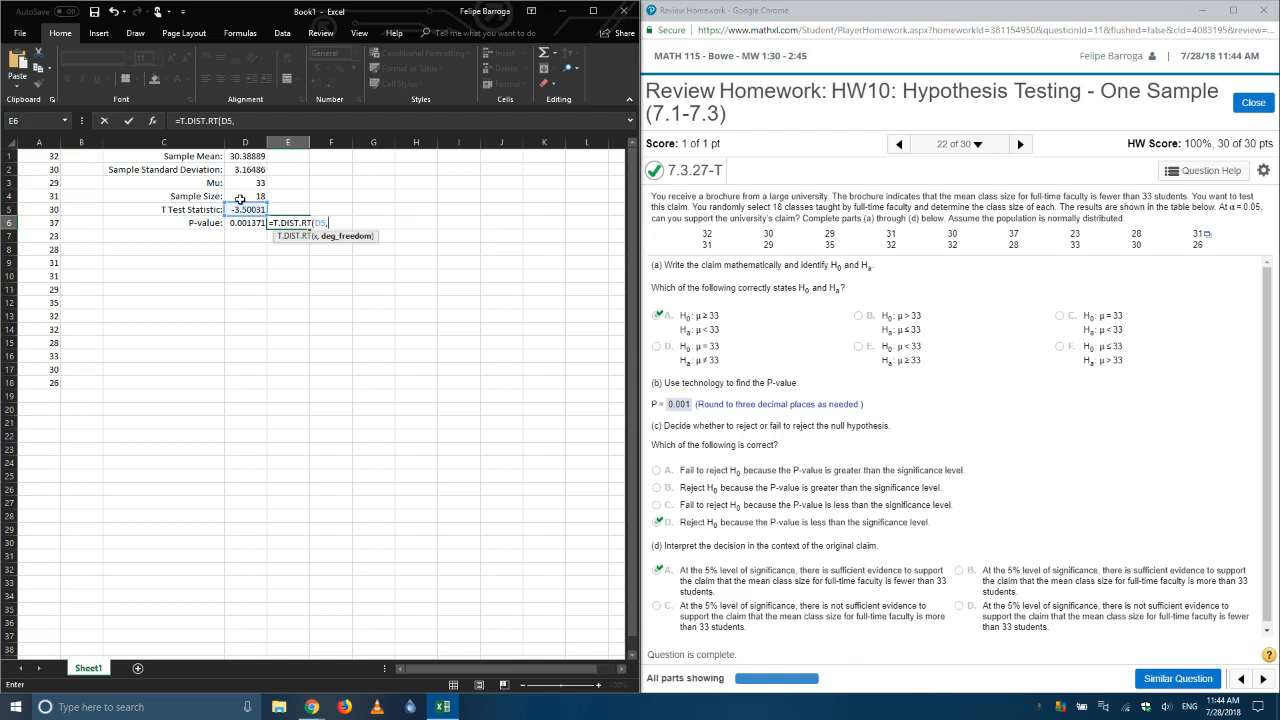
left_click(245, 194)
type("-1")
key("Return")
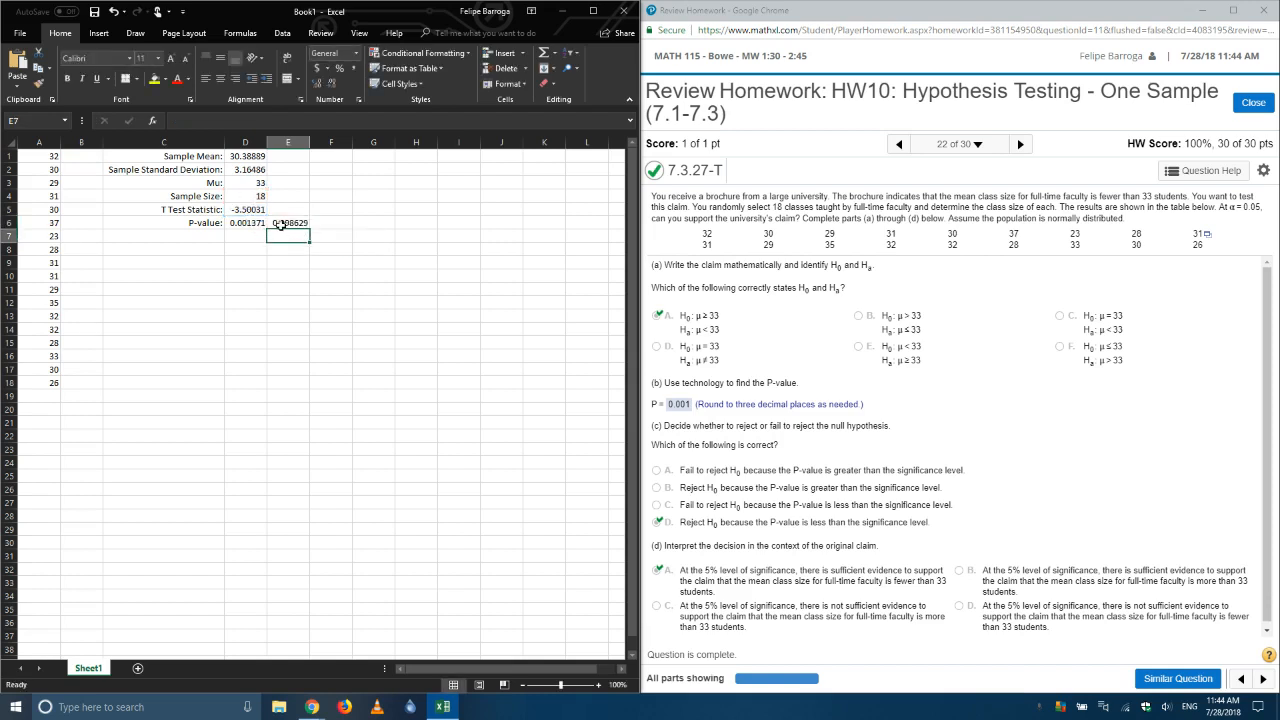
left_click(282, 223)
left_click(259, 224)
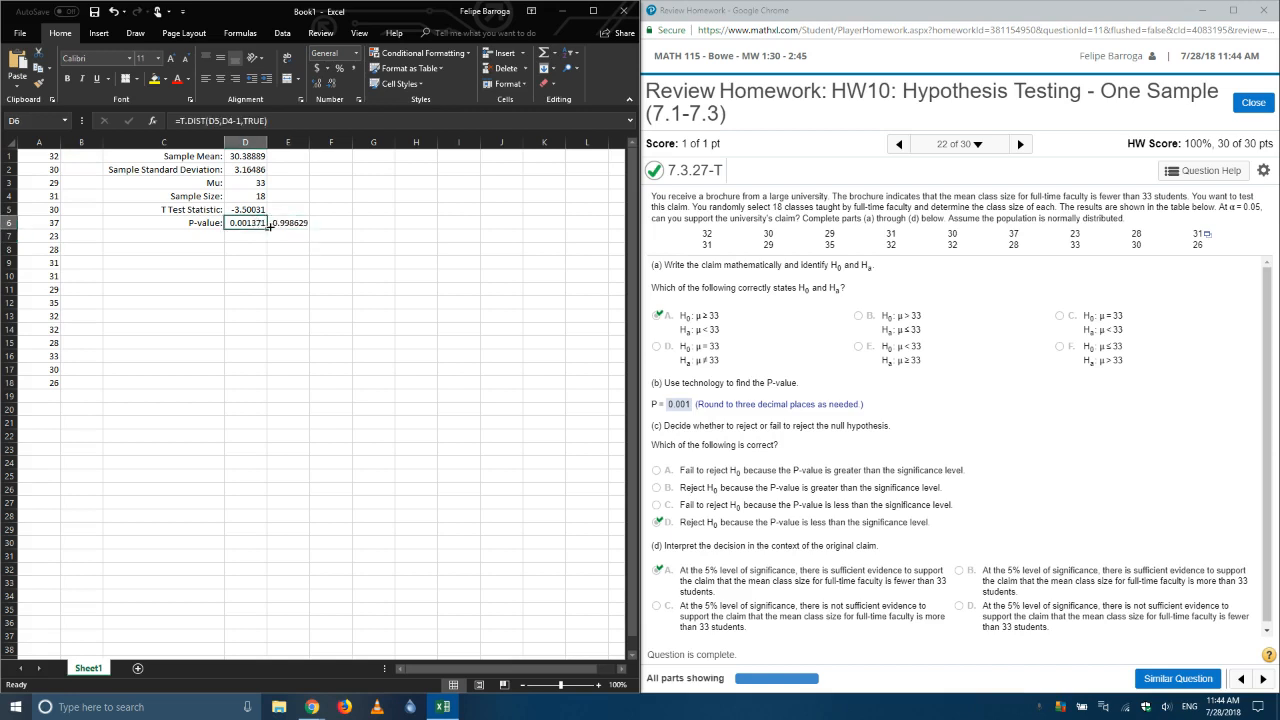
left_click(274, 225)
left_click(261, 225)
left_click(278, 225)
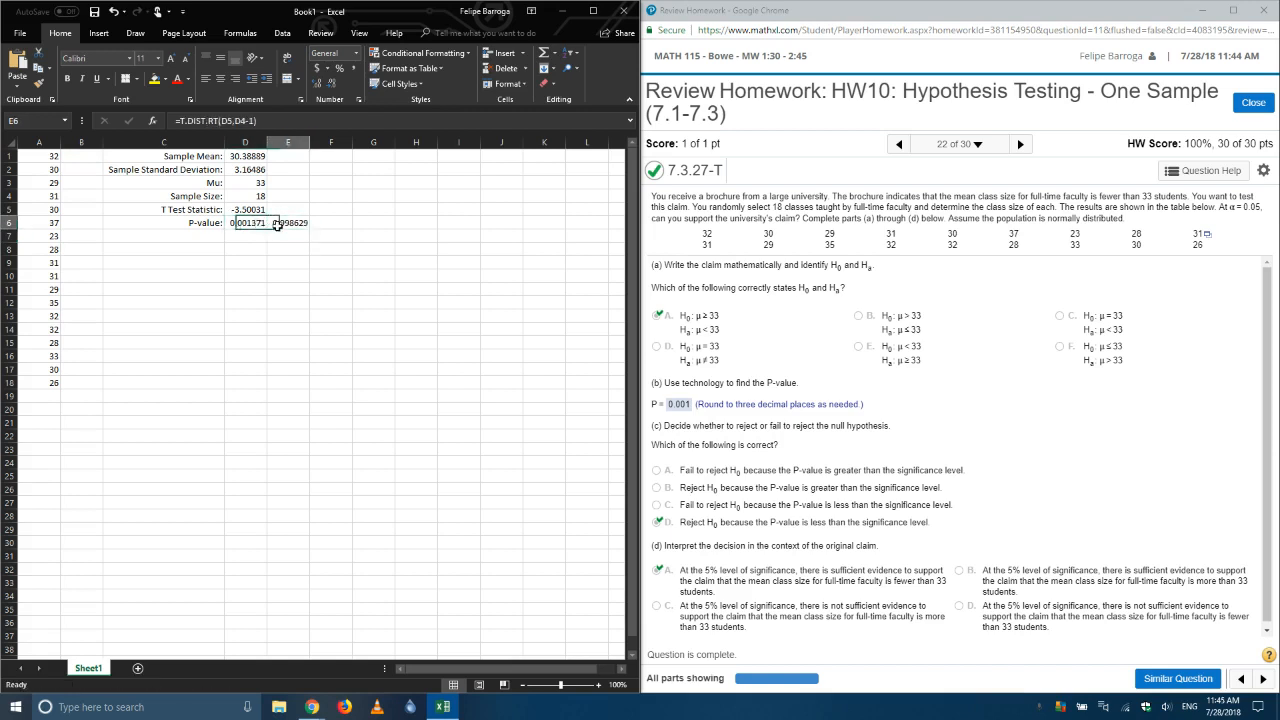
Step: Try to calculate the two-tailed P-value in F6 with =T.DIST.2T(D5,D4-1)
left_click(335, 223)
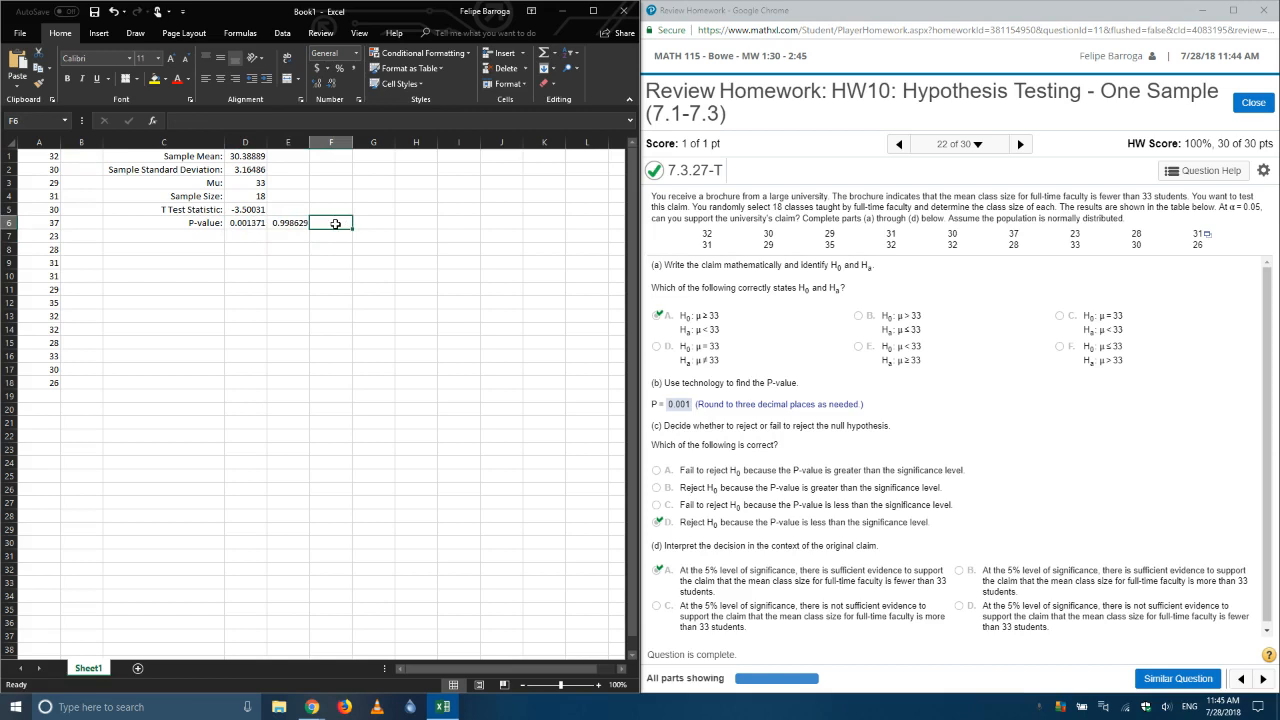
type("=t")
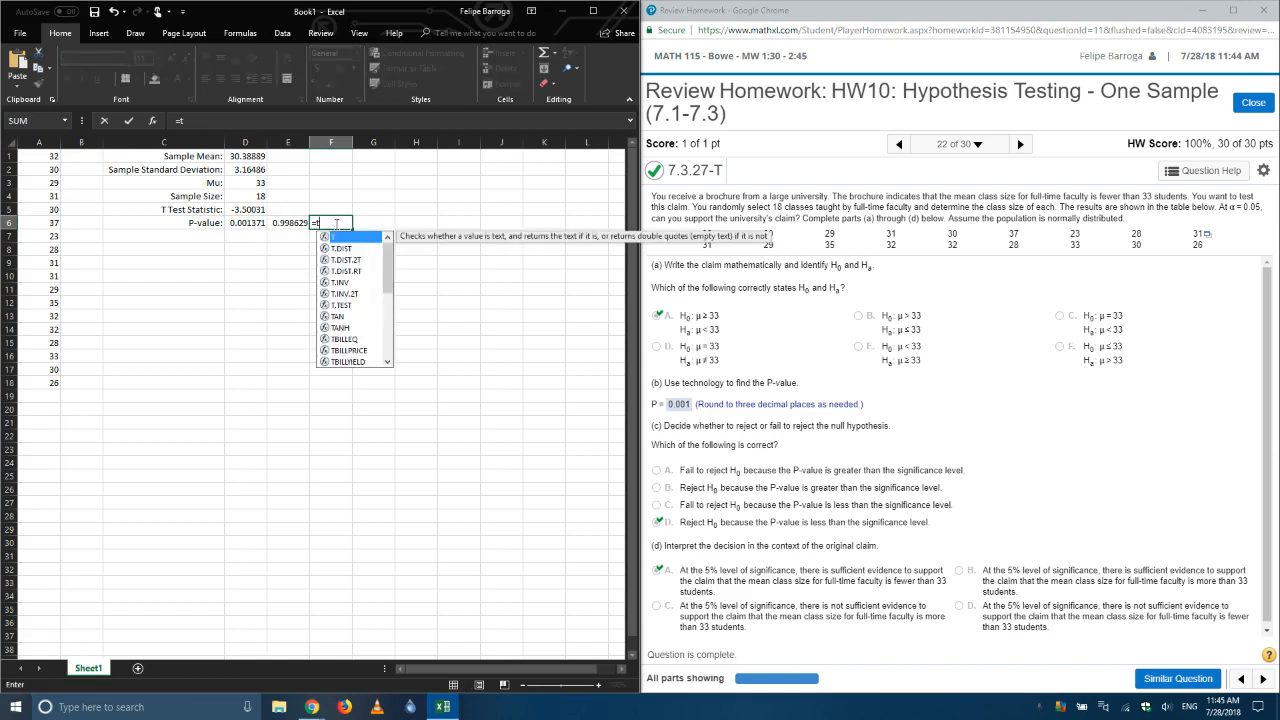
left_click(340, 262)
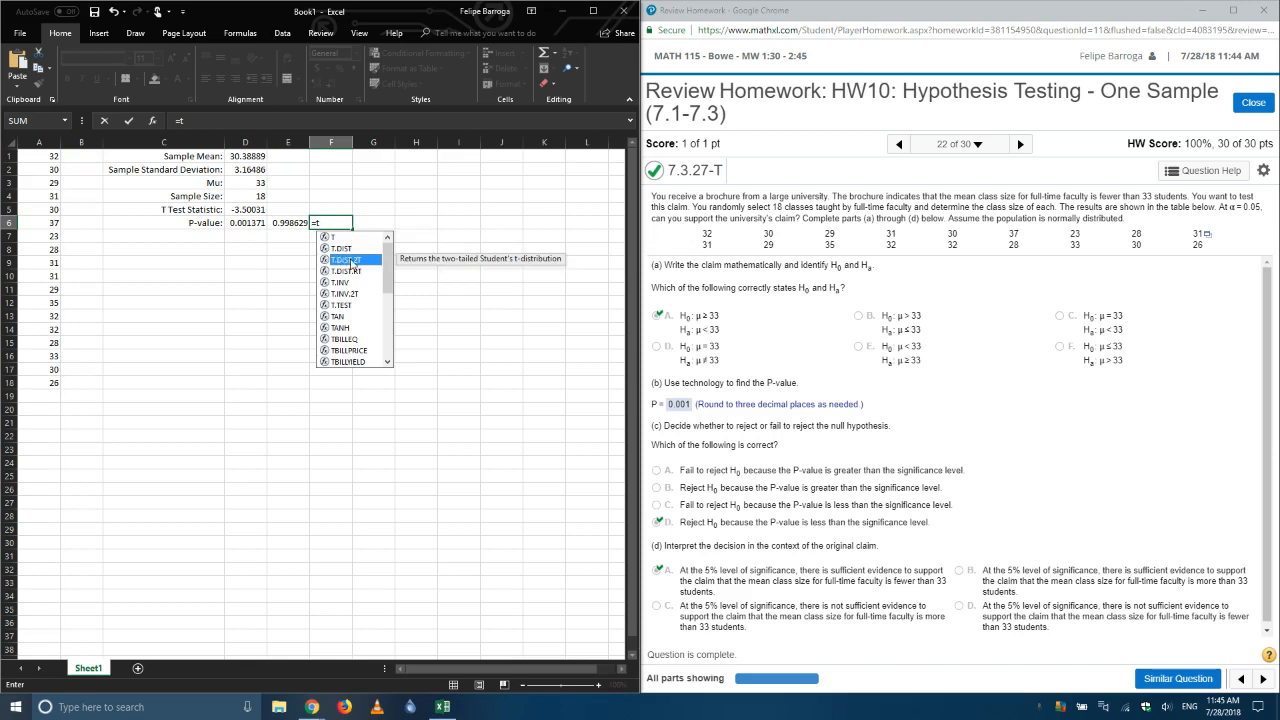
double_click(352, 261)
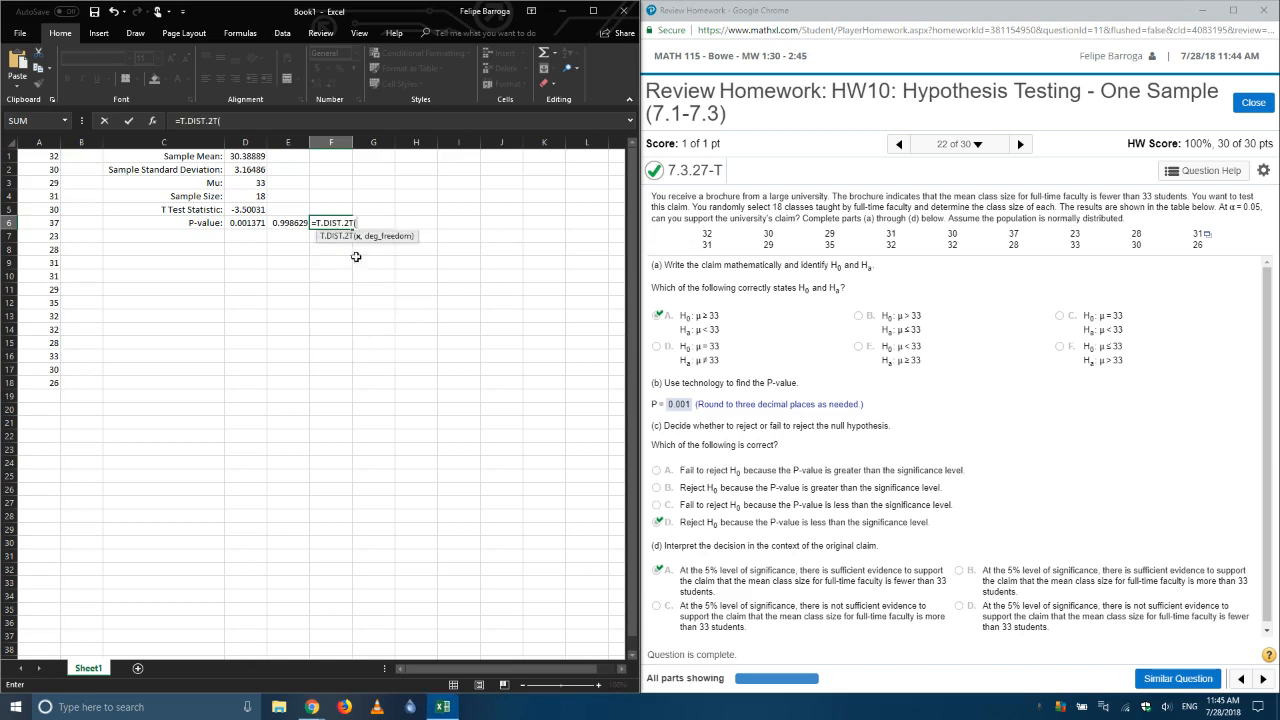
left_click(248, 210)
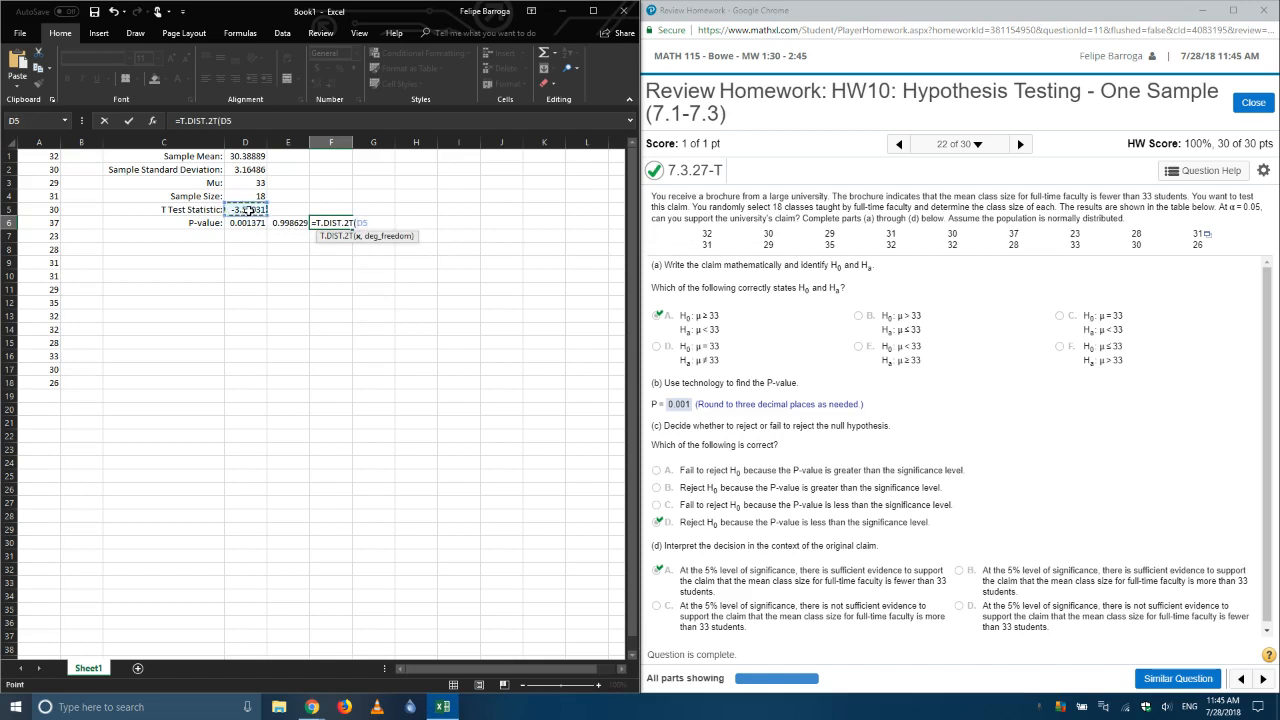
type(",")
left_click(250, 197)
type("-1")
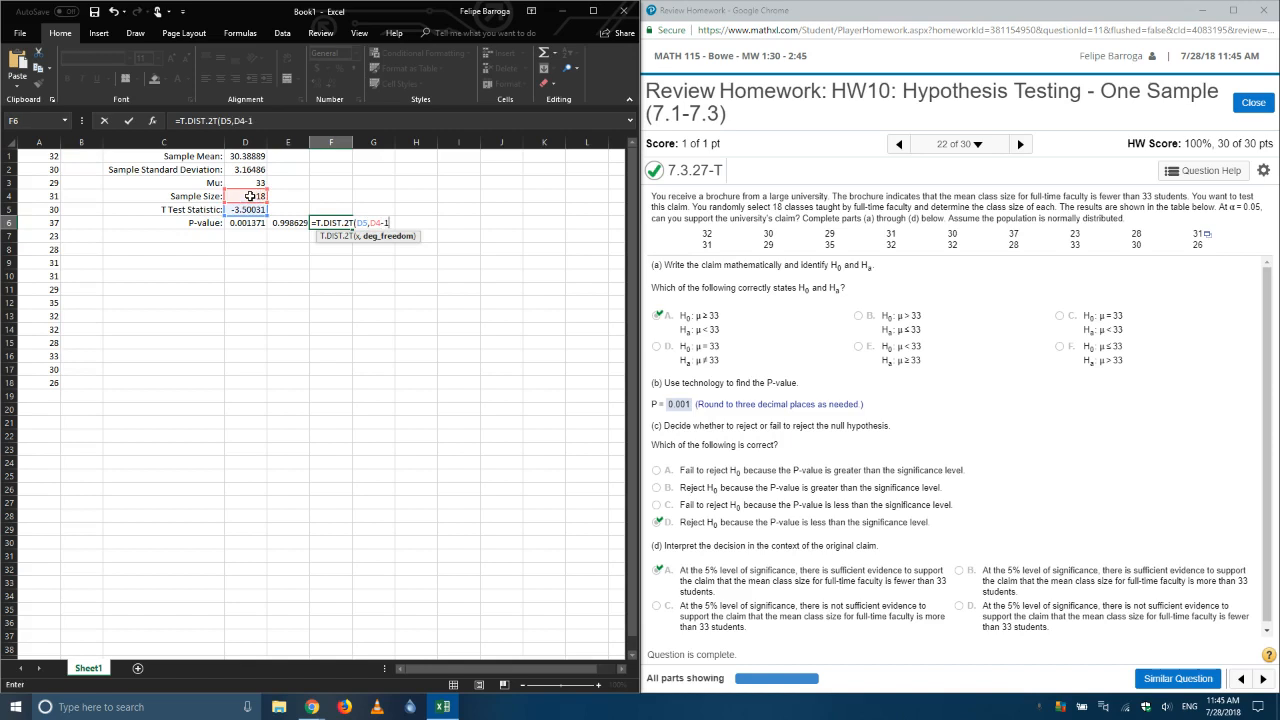
key("Return")
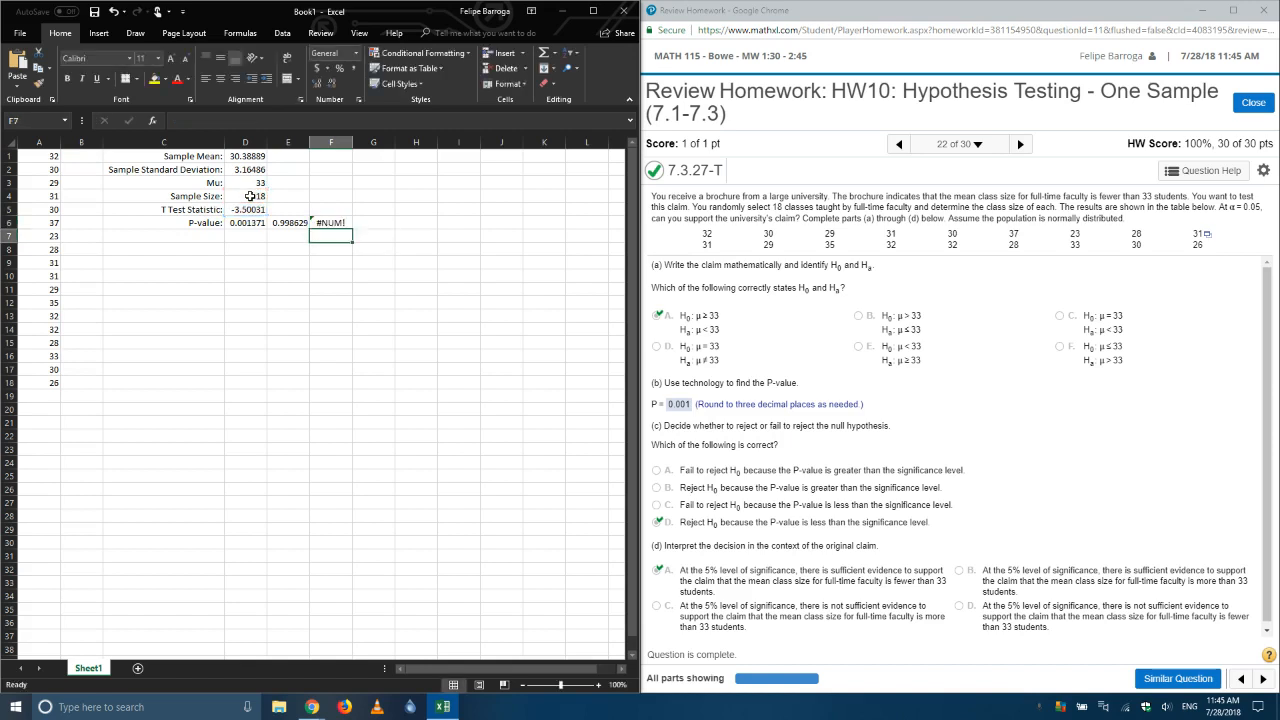
key("Up")
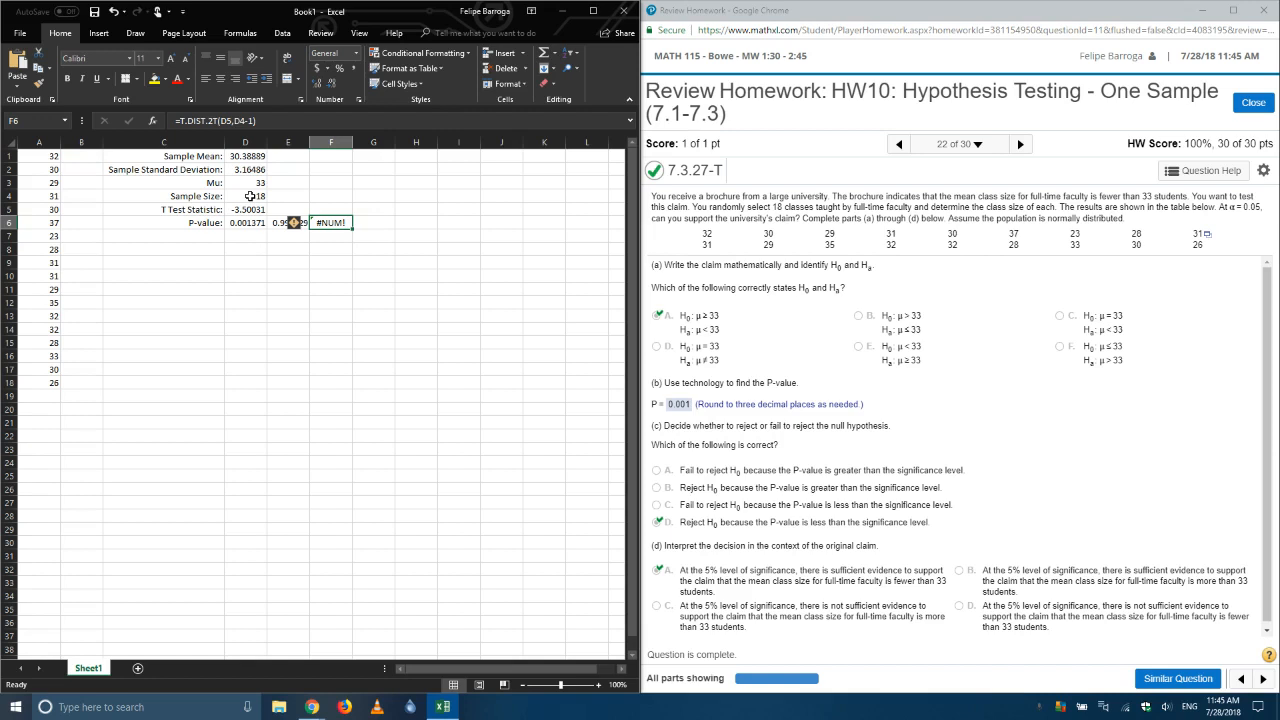
Step: Edit the two-tailed formula in F6, removing its arguments so that only =T.DIST.2T( remains
mouse_move(305, 231)
left_click(222, 121)
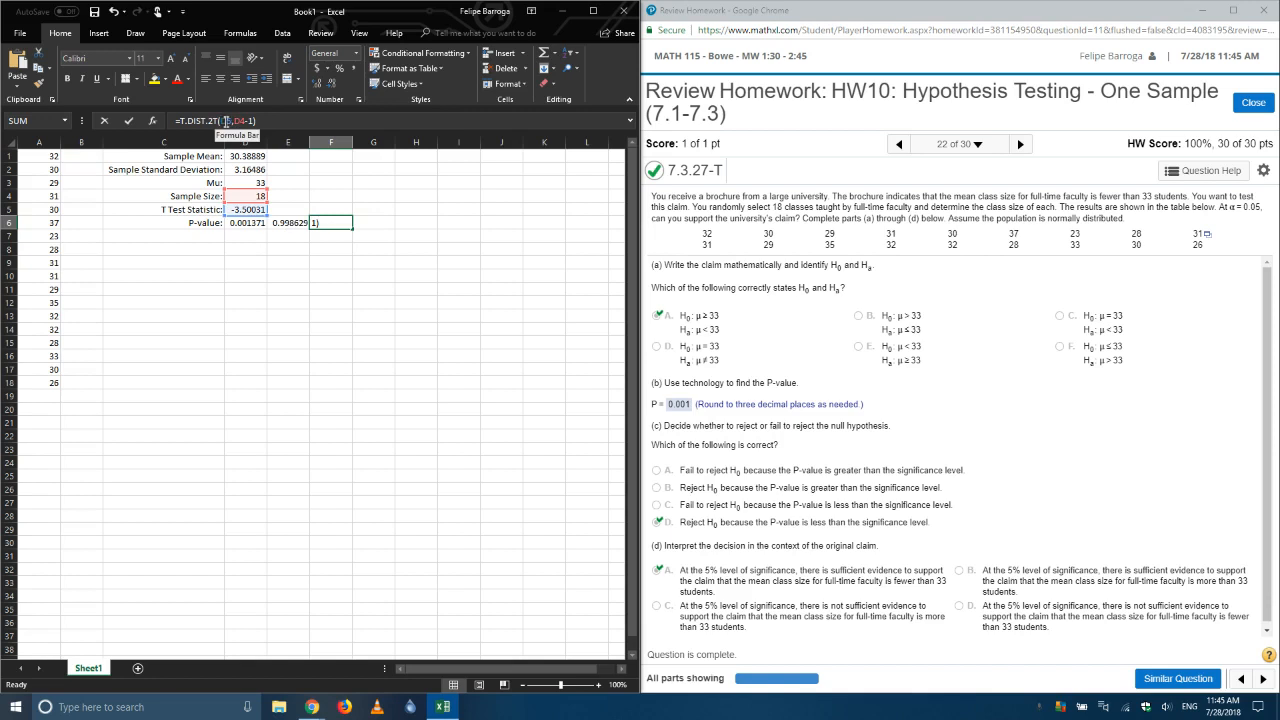
left_click(226, 121)
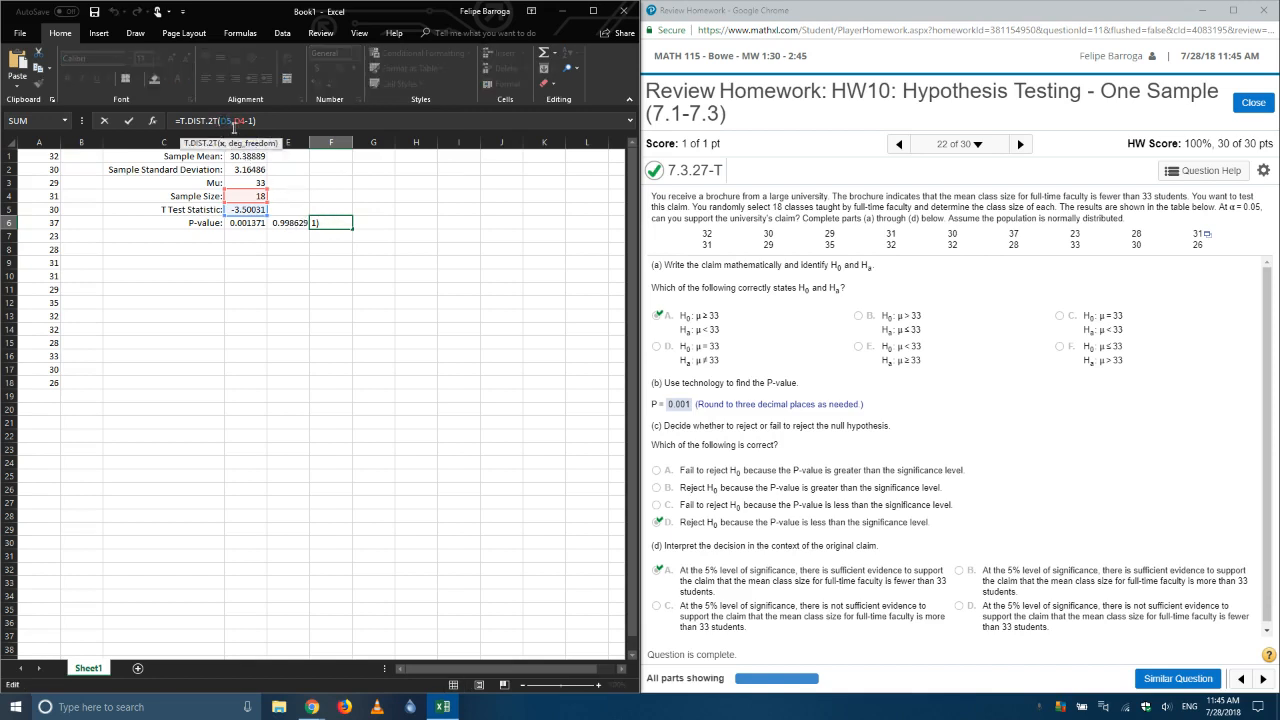
key("Left")
key("BackSpace")
key("BackSpace")
key("BackSpace")
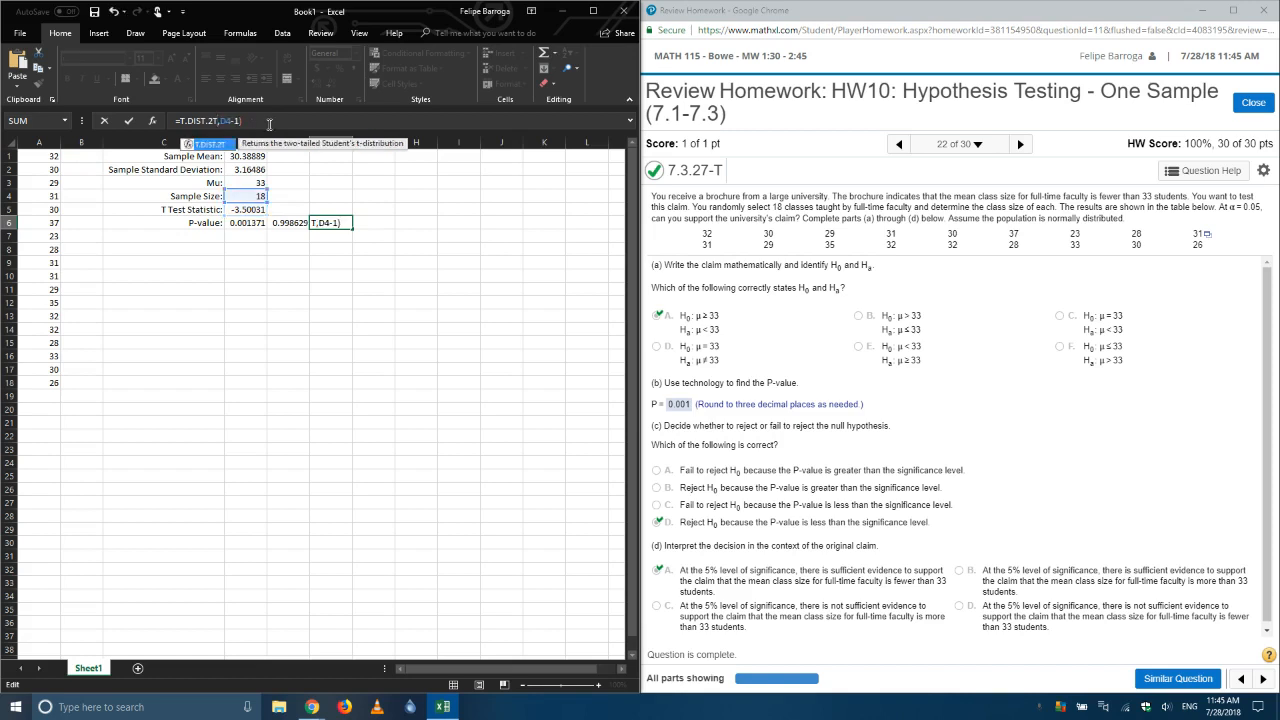
type("(")
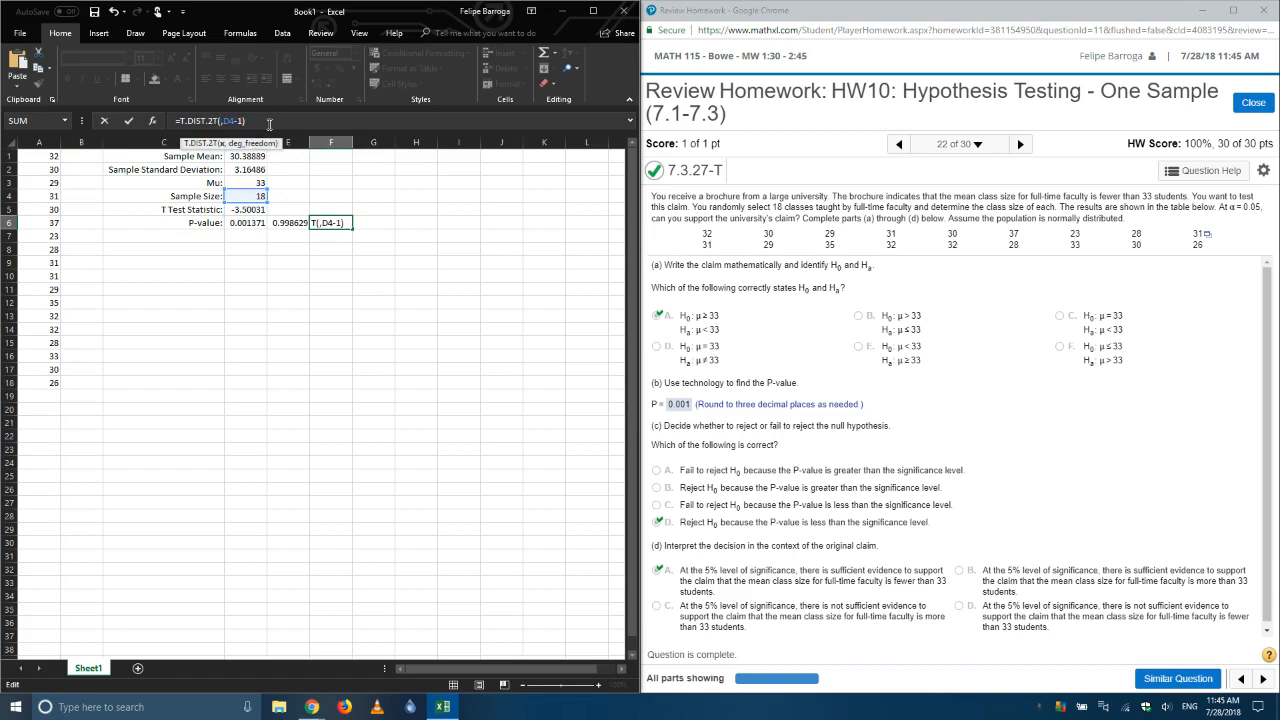
key("Delete")
key("Delete")
key("Delete")
key("Delete")
key("Delete")
key("Delete")
key("BackSpace")
key("BackSpace")
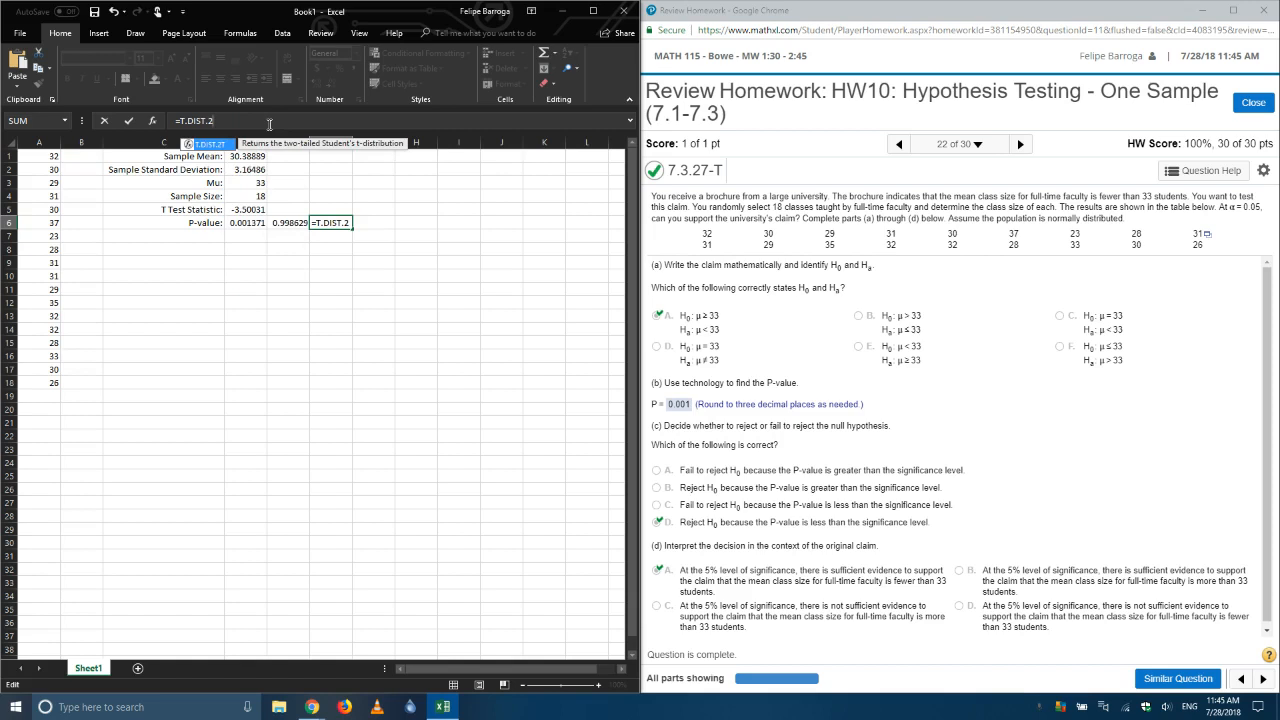
double_click(226, 144)
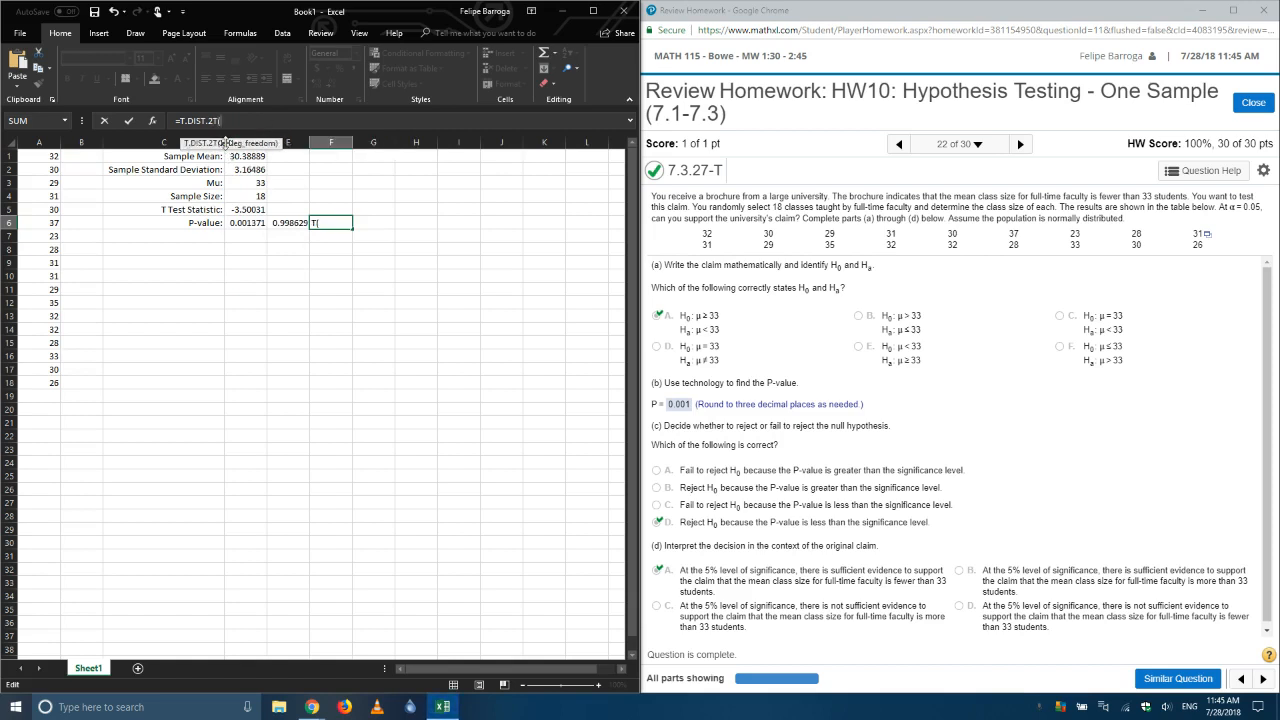
Step: Complete the two-tailed P-value formula in F6 as =T.DIST.2T(ABS(D5),D4-1)
type("abs")
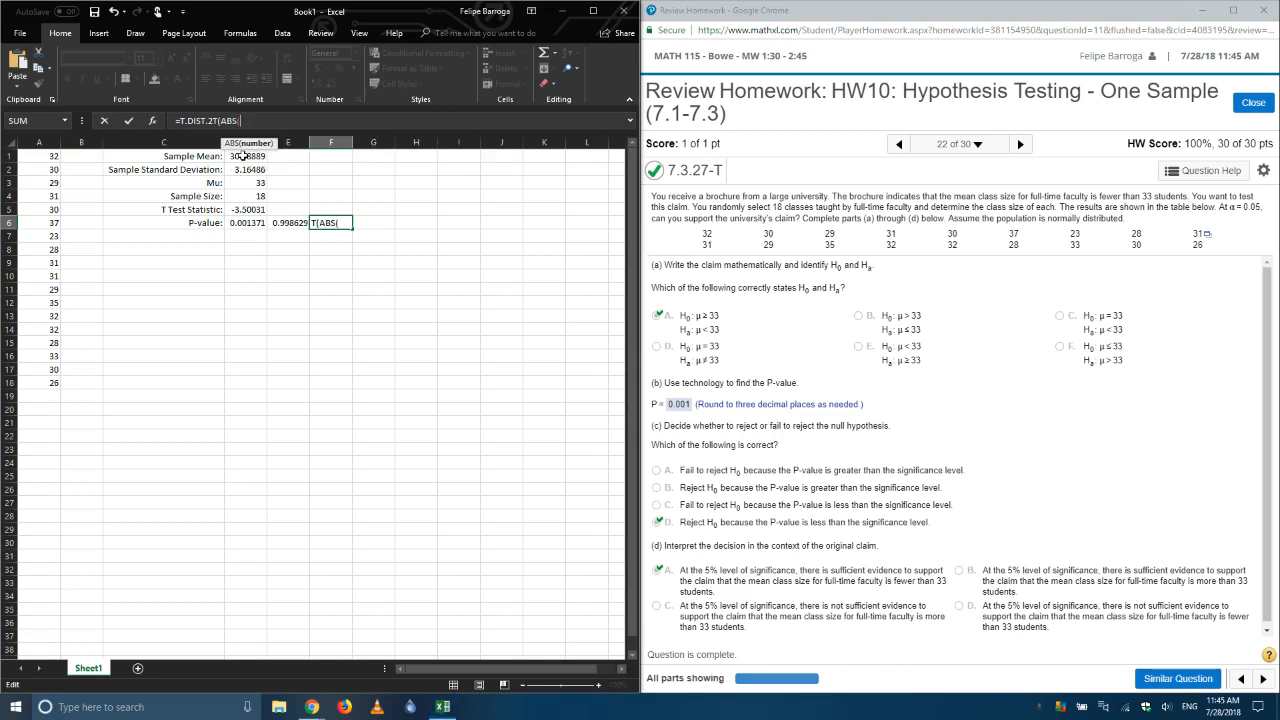
double_click(244, 157)
left_click(244, 210)
type(")")
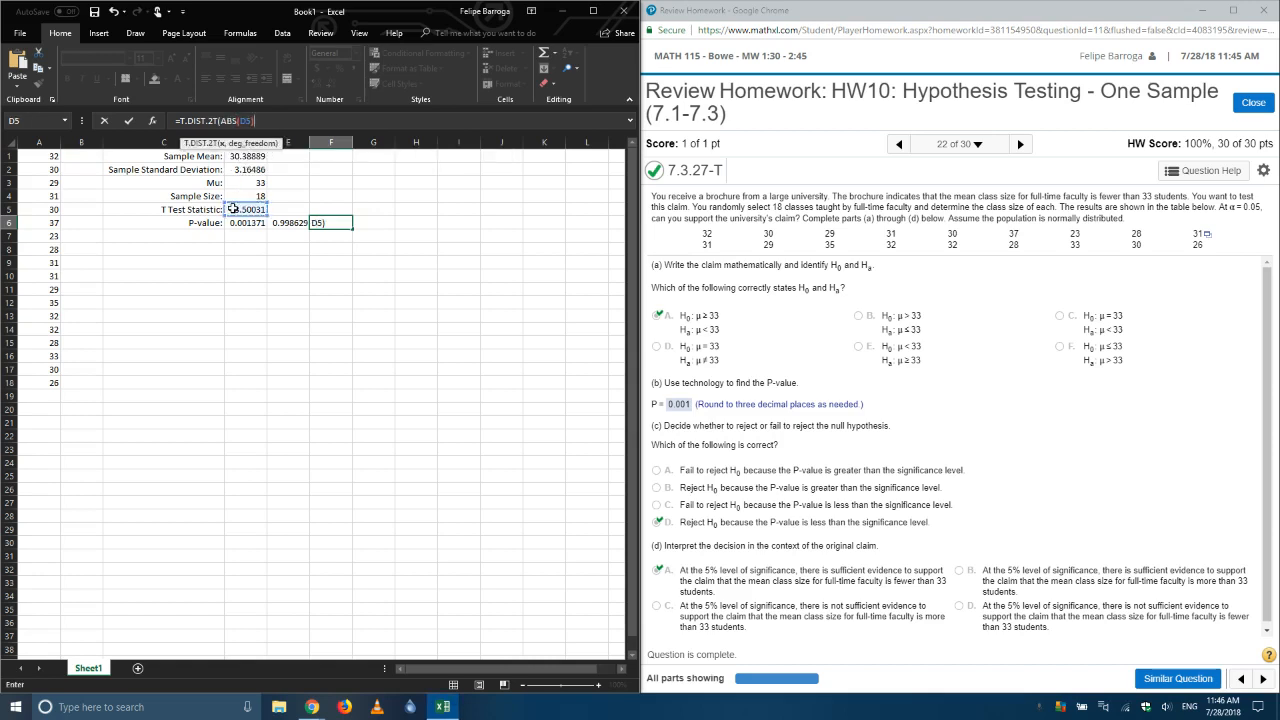
type(",")
left_click(248, 195)
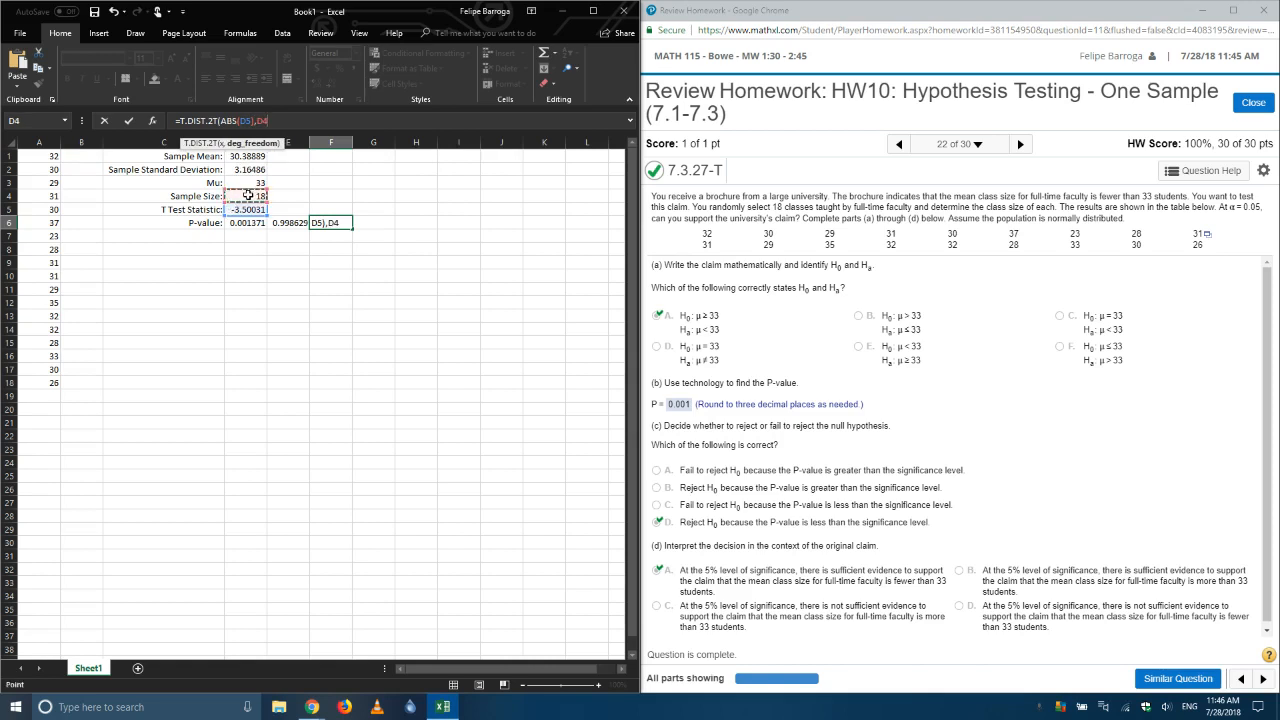
type("-1")
key("Return")
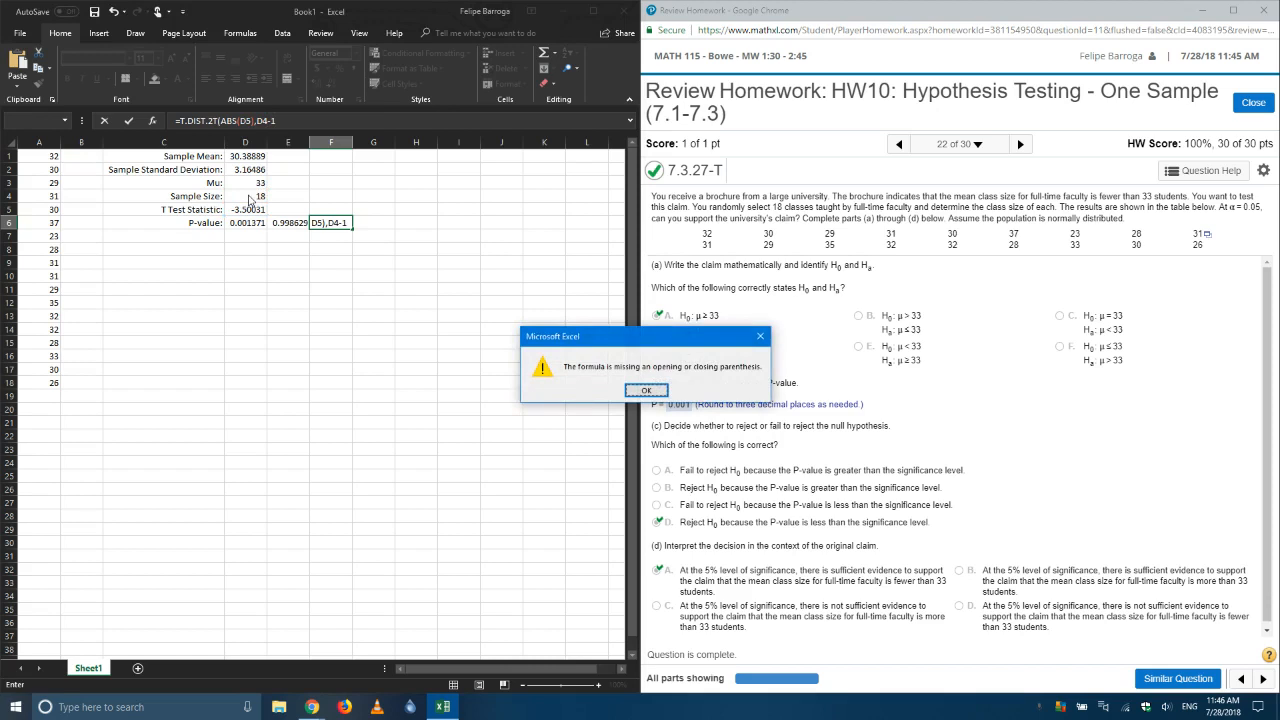
key("Return")
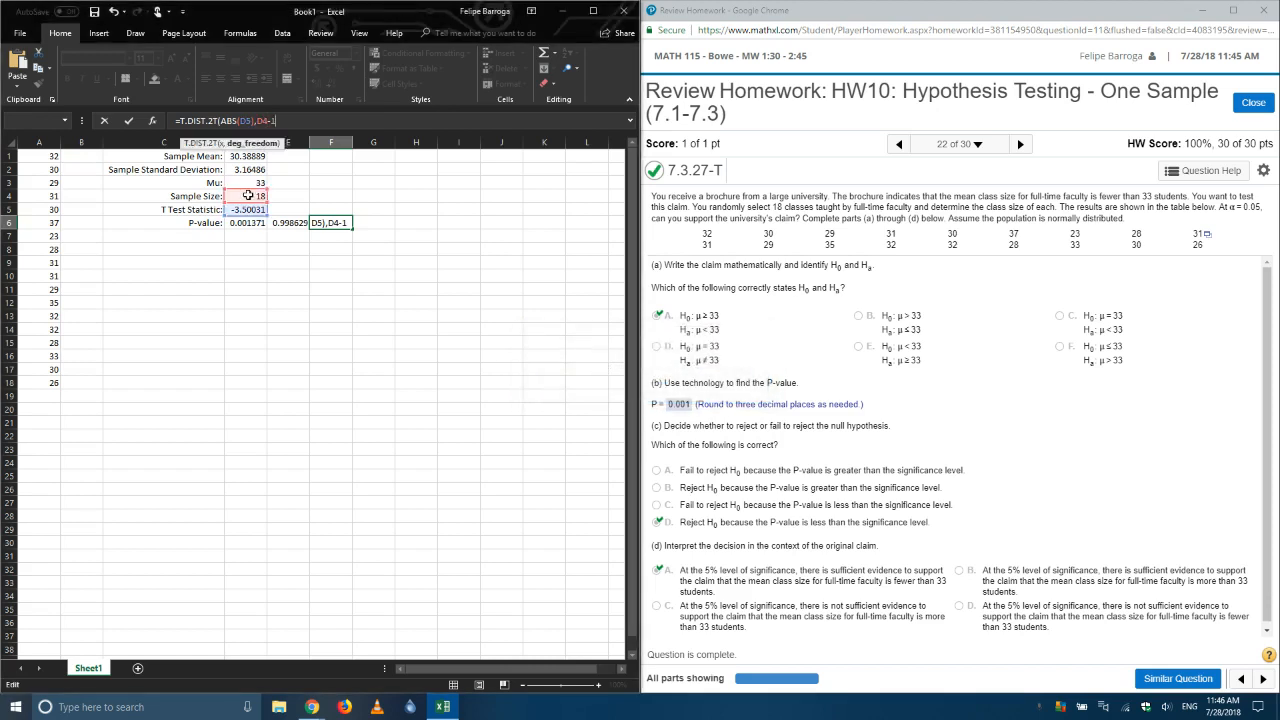
key("Return")
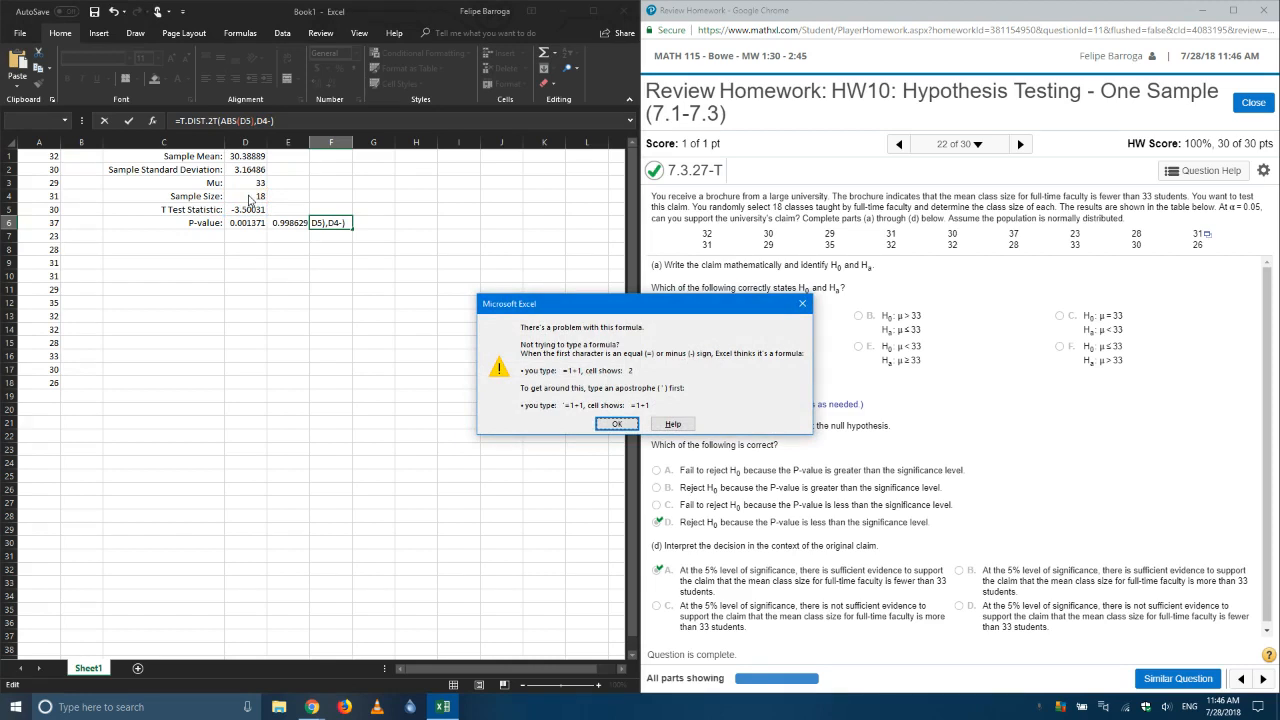
left_click(617, 424)
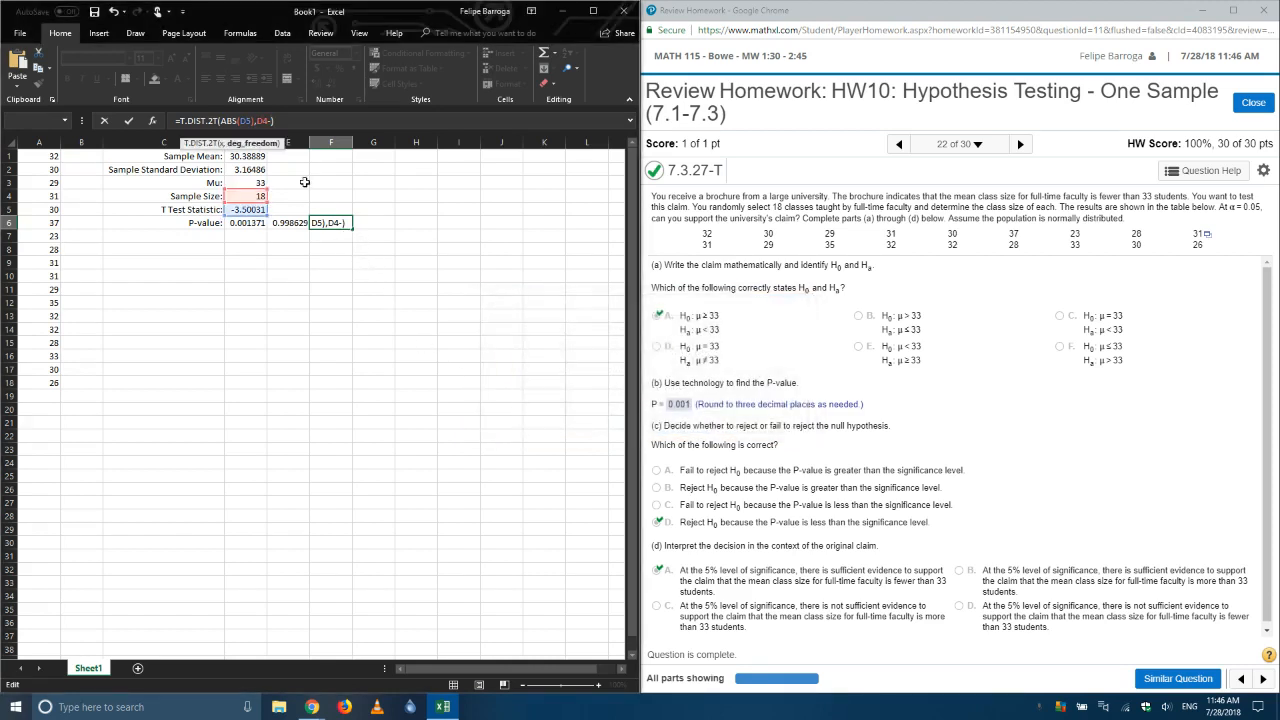
type("2")
key("Return")
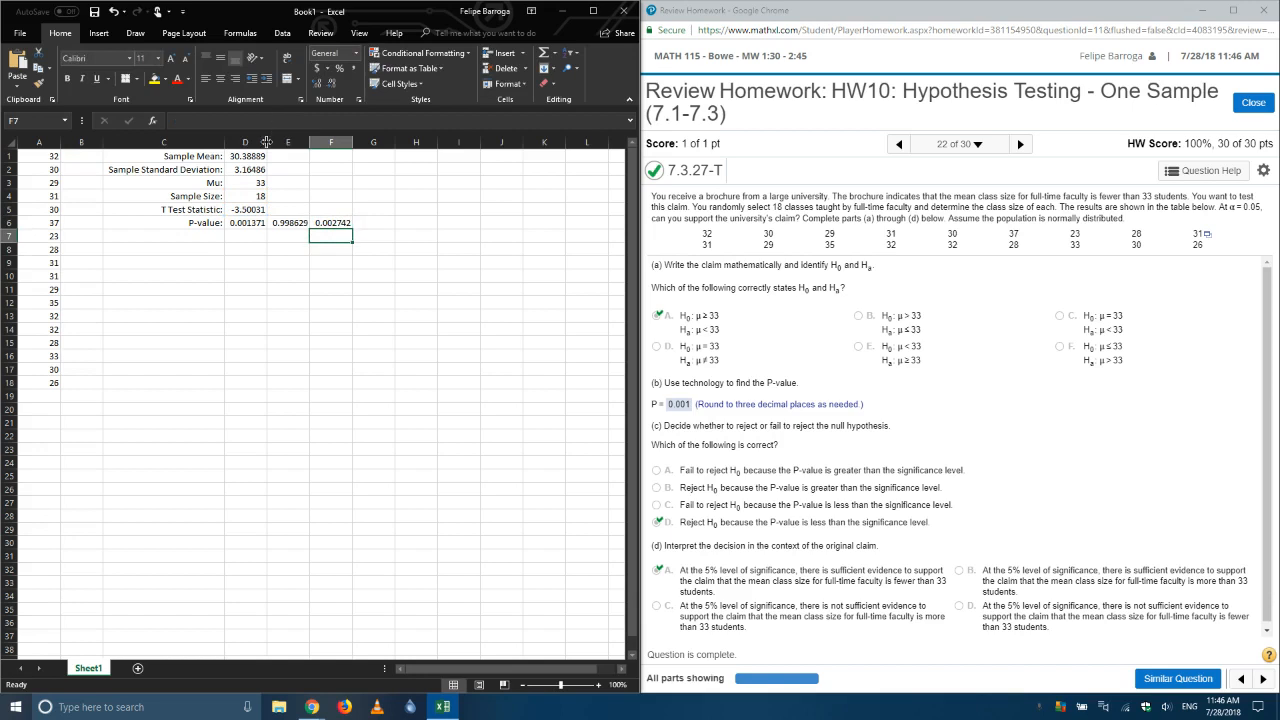
Step: Review the two-tailed, left-tailed and right-tailed P-value formulas in F6, D6 and E6, then switch to the t formula image in Chrome
left_click(346, 223)
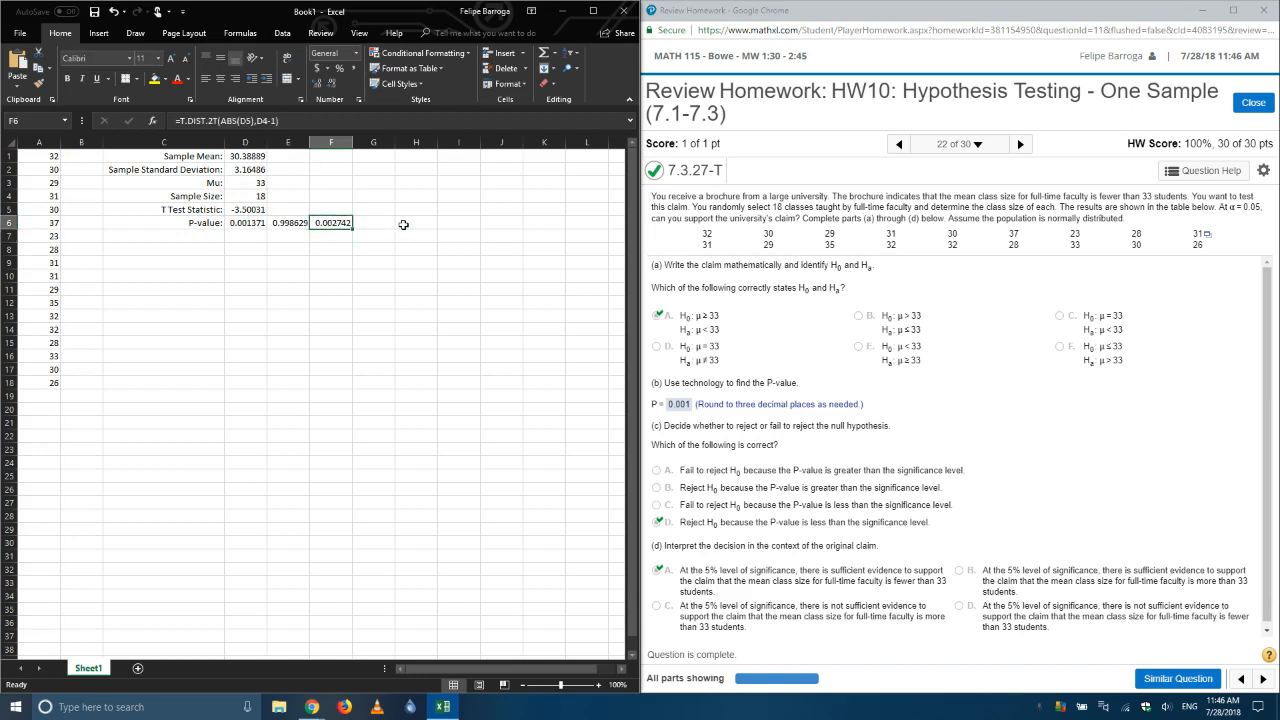
left_click(242, 224)
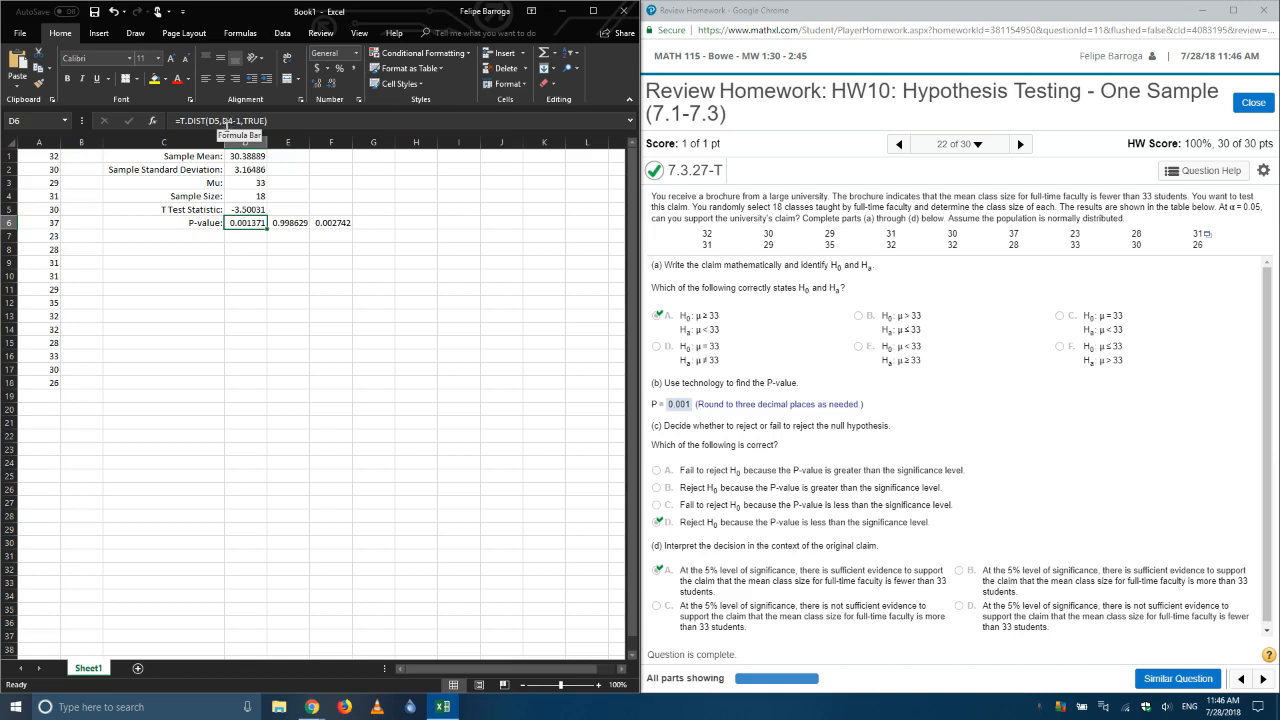
left_click(280, 222)
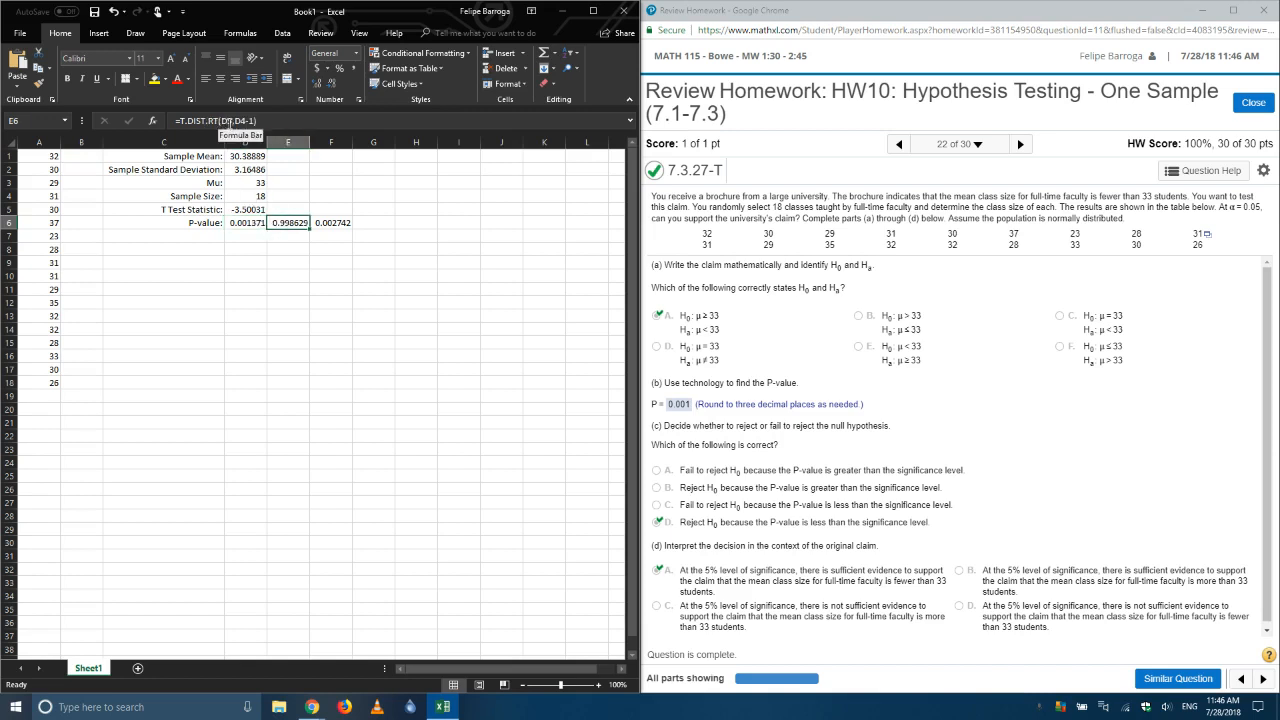
left_click(326, 222)
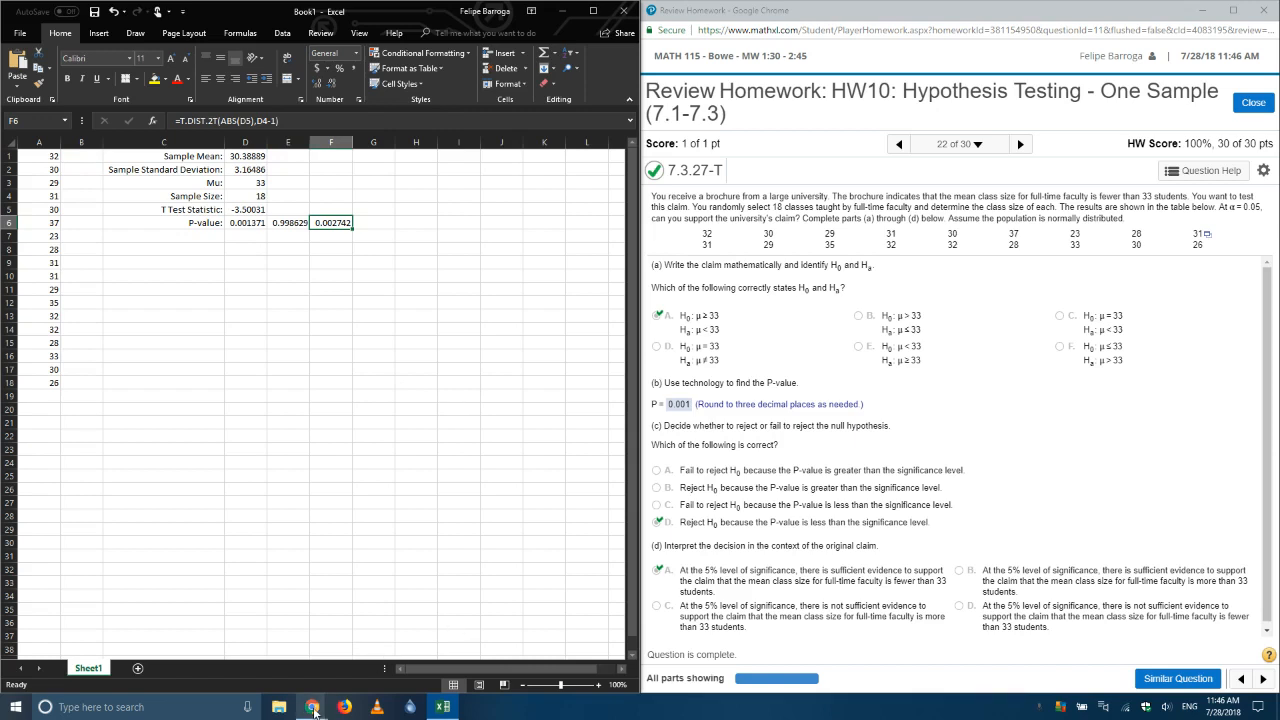
mouse_move(314, 710)
left_click(190, 656)
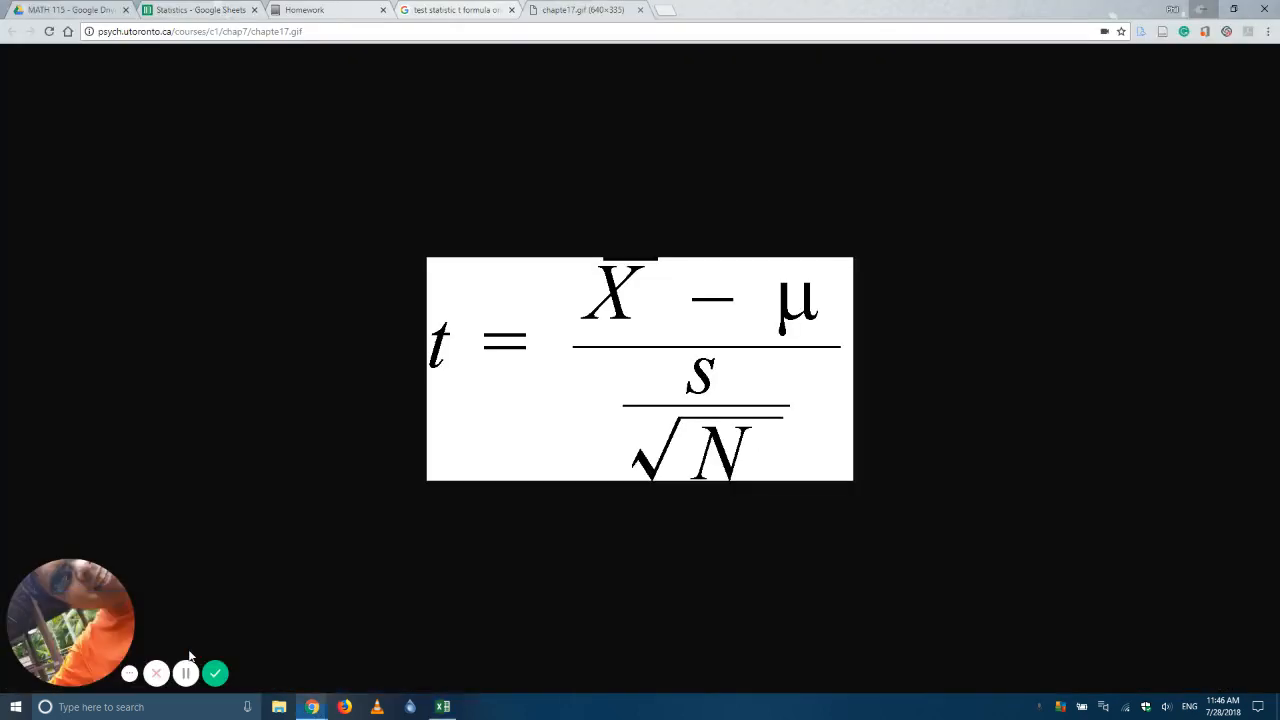